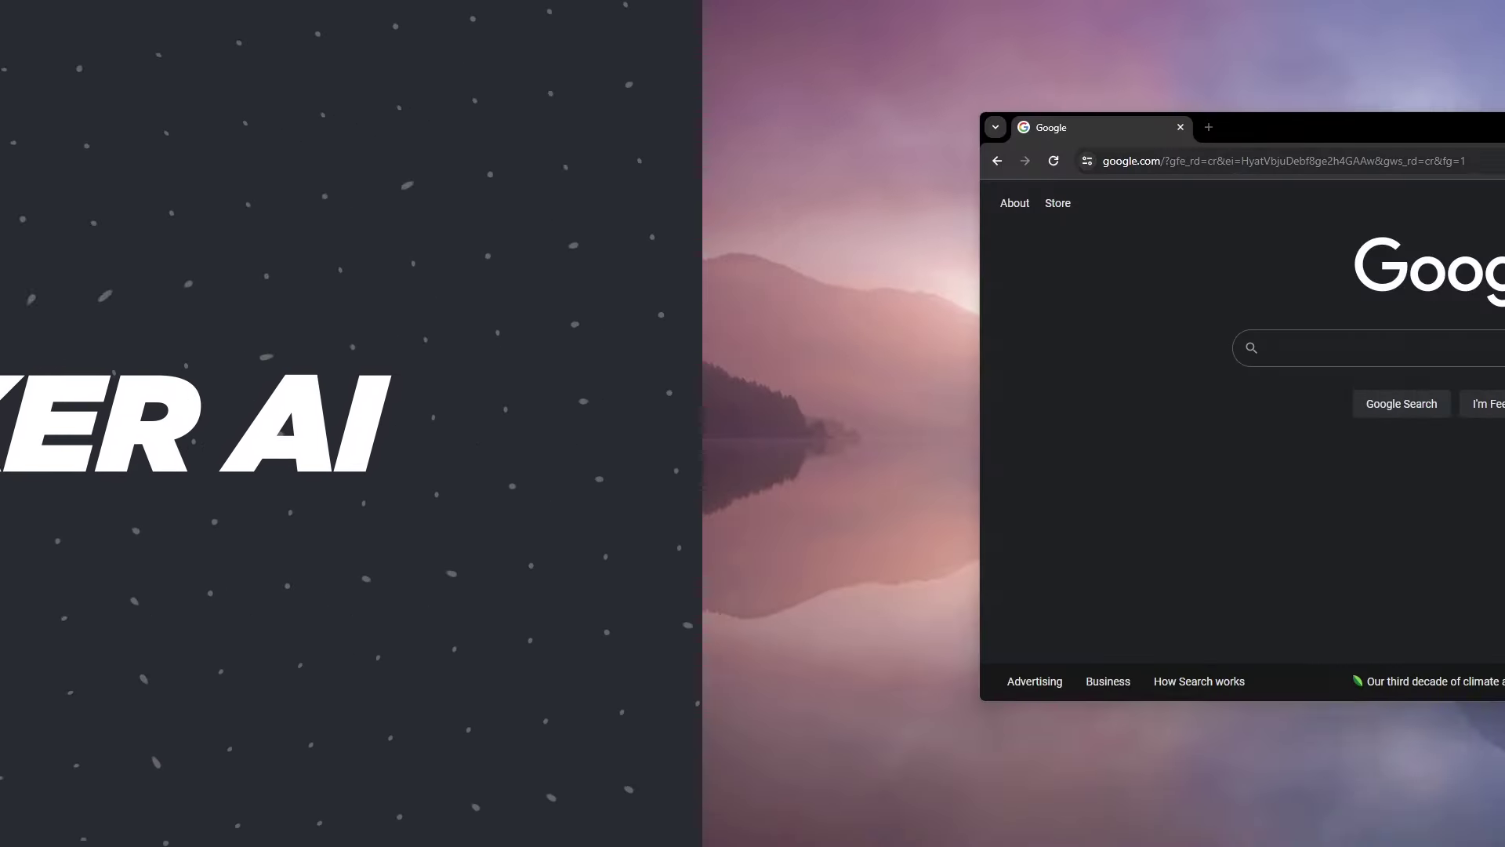
Go to shakker.ai in Chrome to load the Shakker model hub.
left_click(820, 161)
type("shakker.ai")
key("Return")
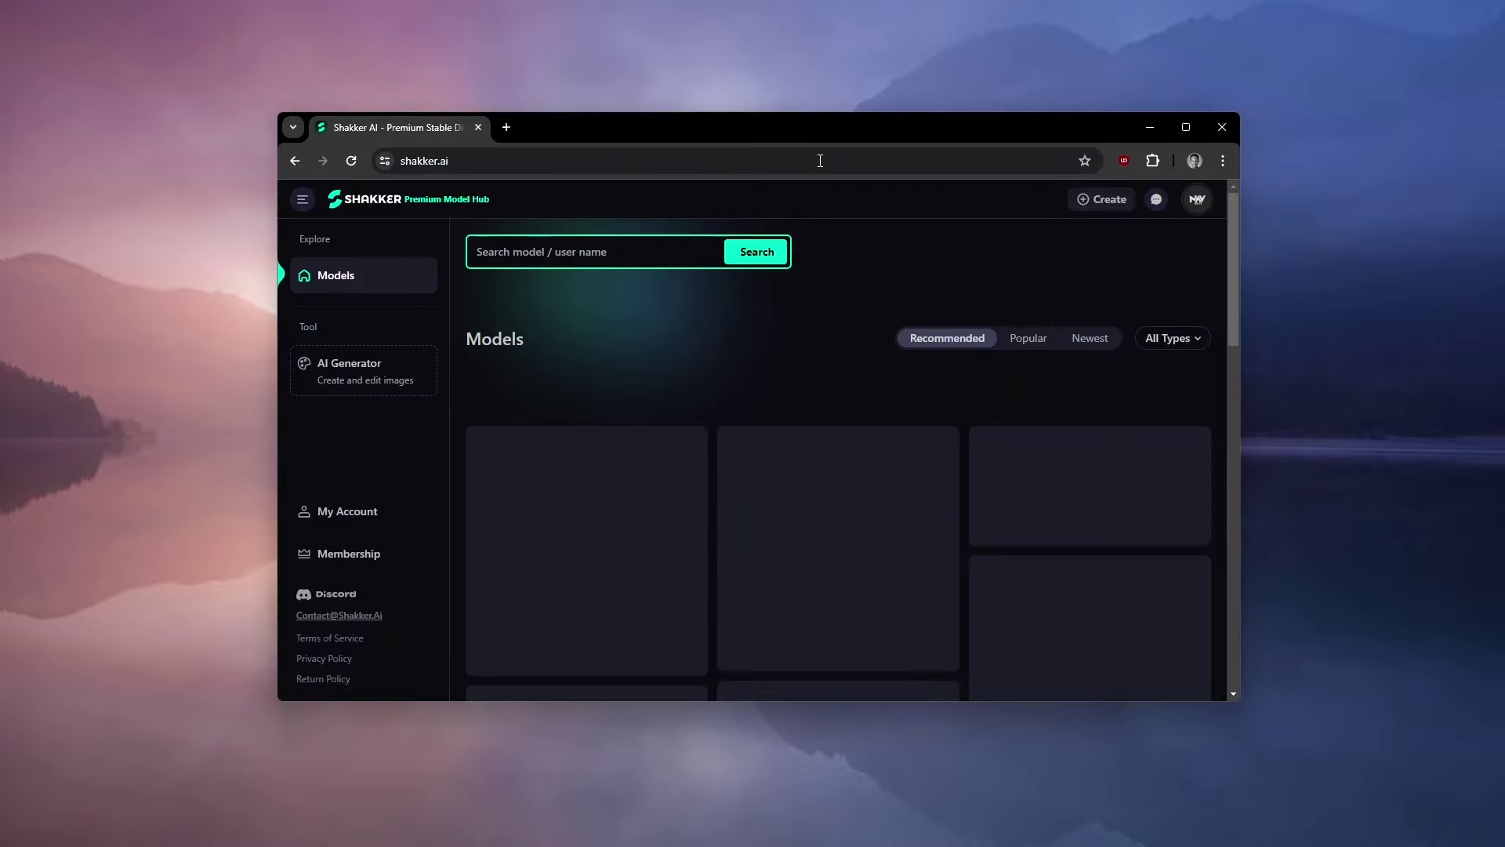
Maximize the browser window and delete the first desert image from the AI Generator canvas.
double_click(1179, 131)
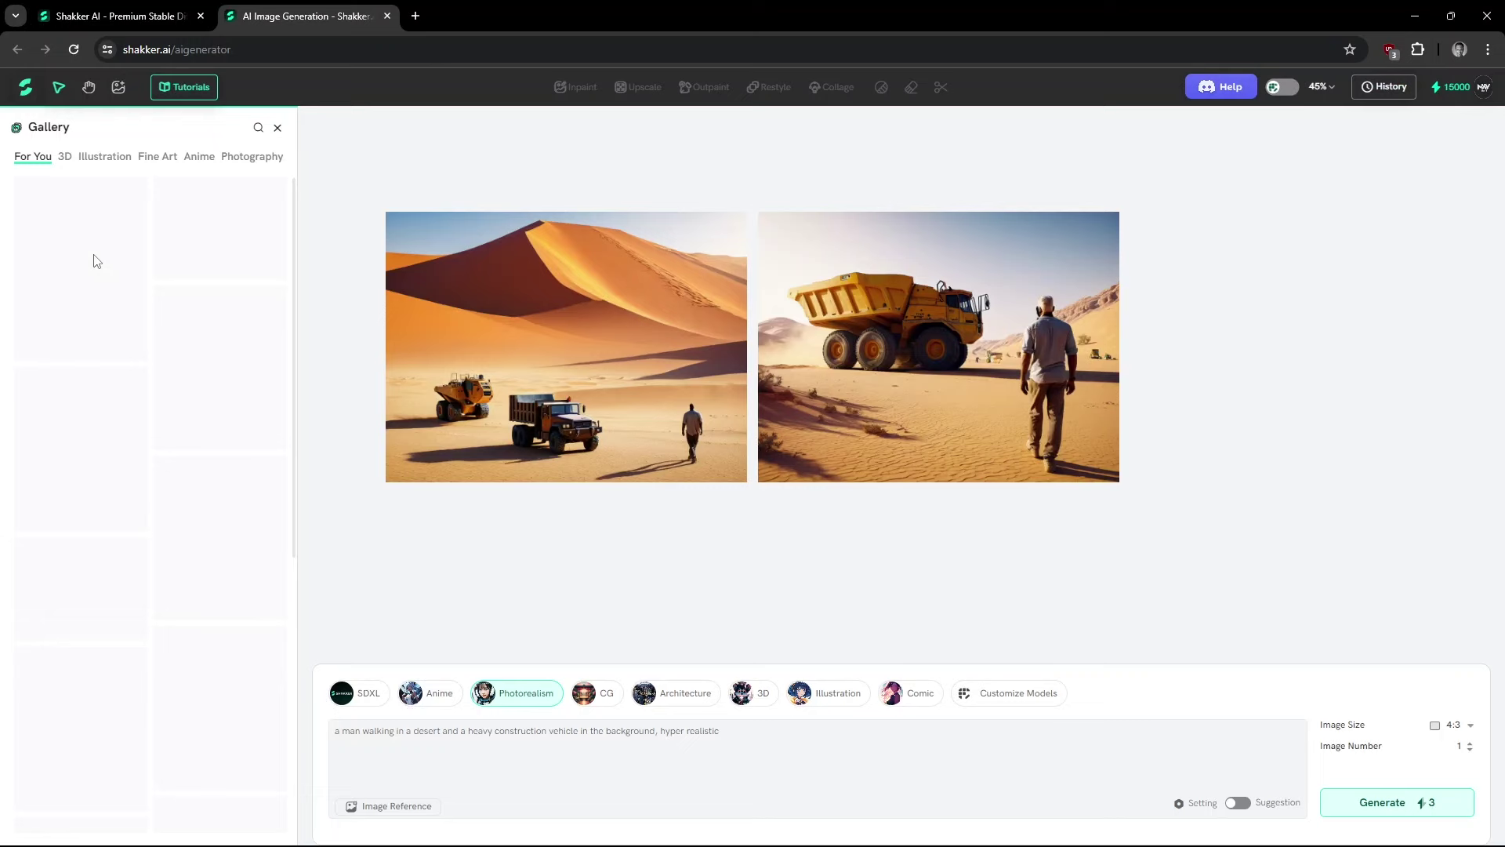
left_click(534, 368)
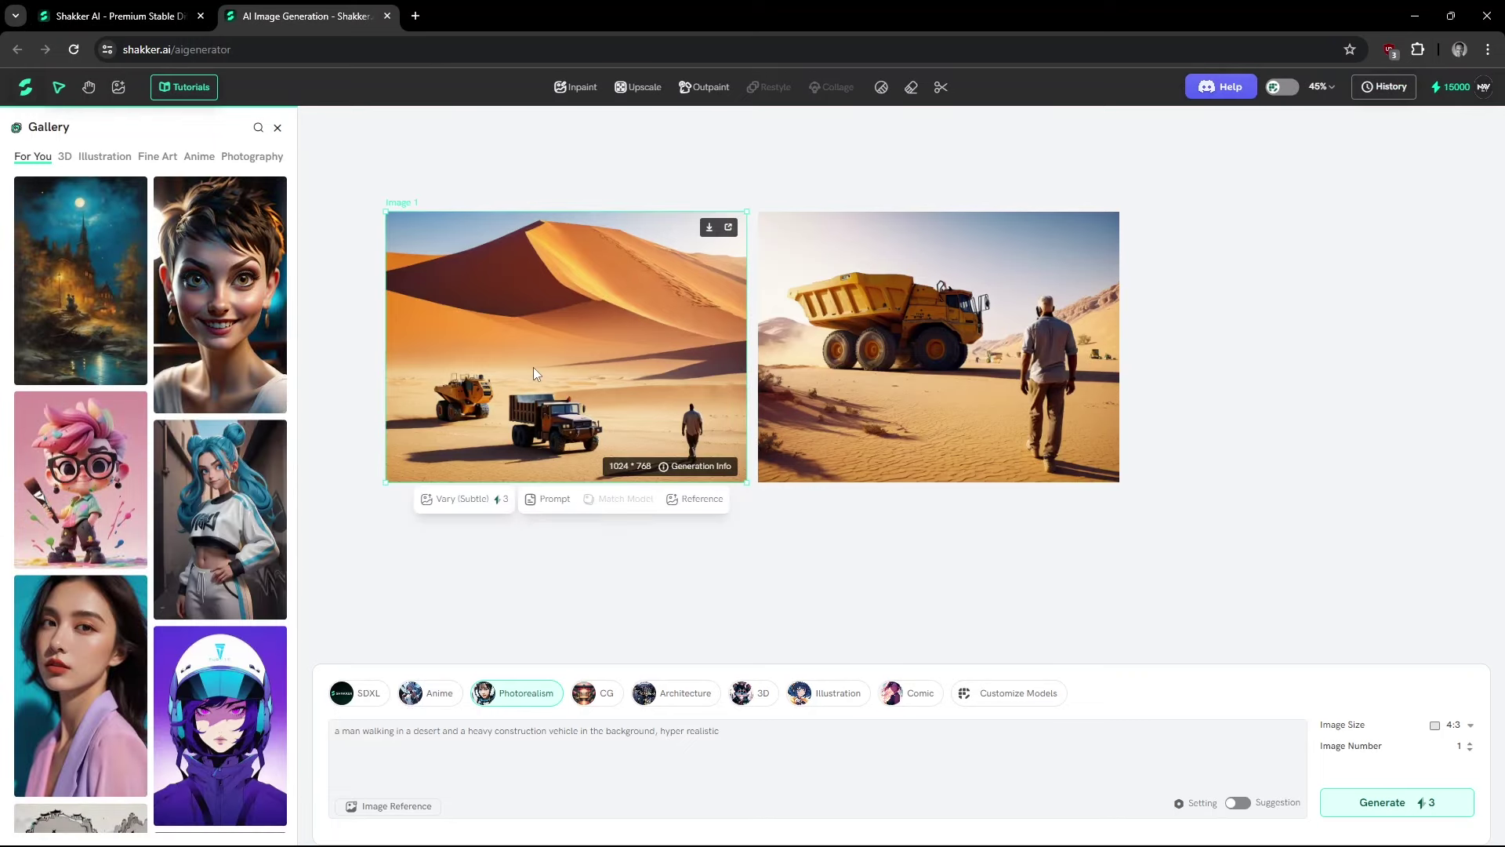
right_click(533, 367)
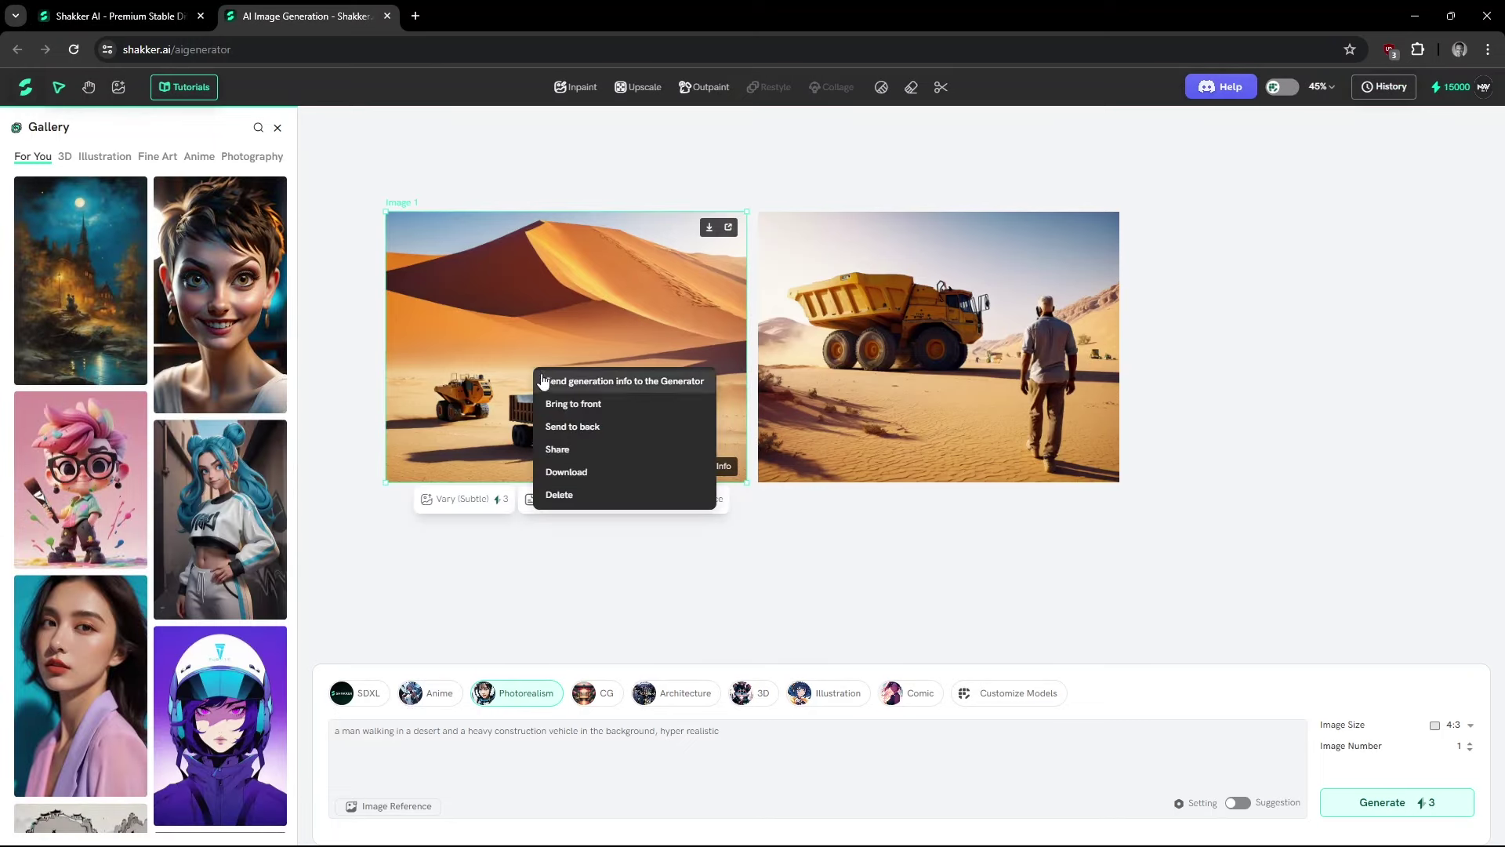
left_click(568, 492)
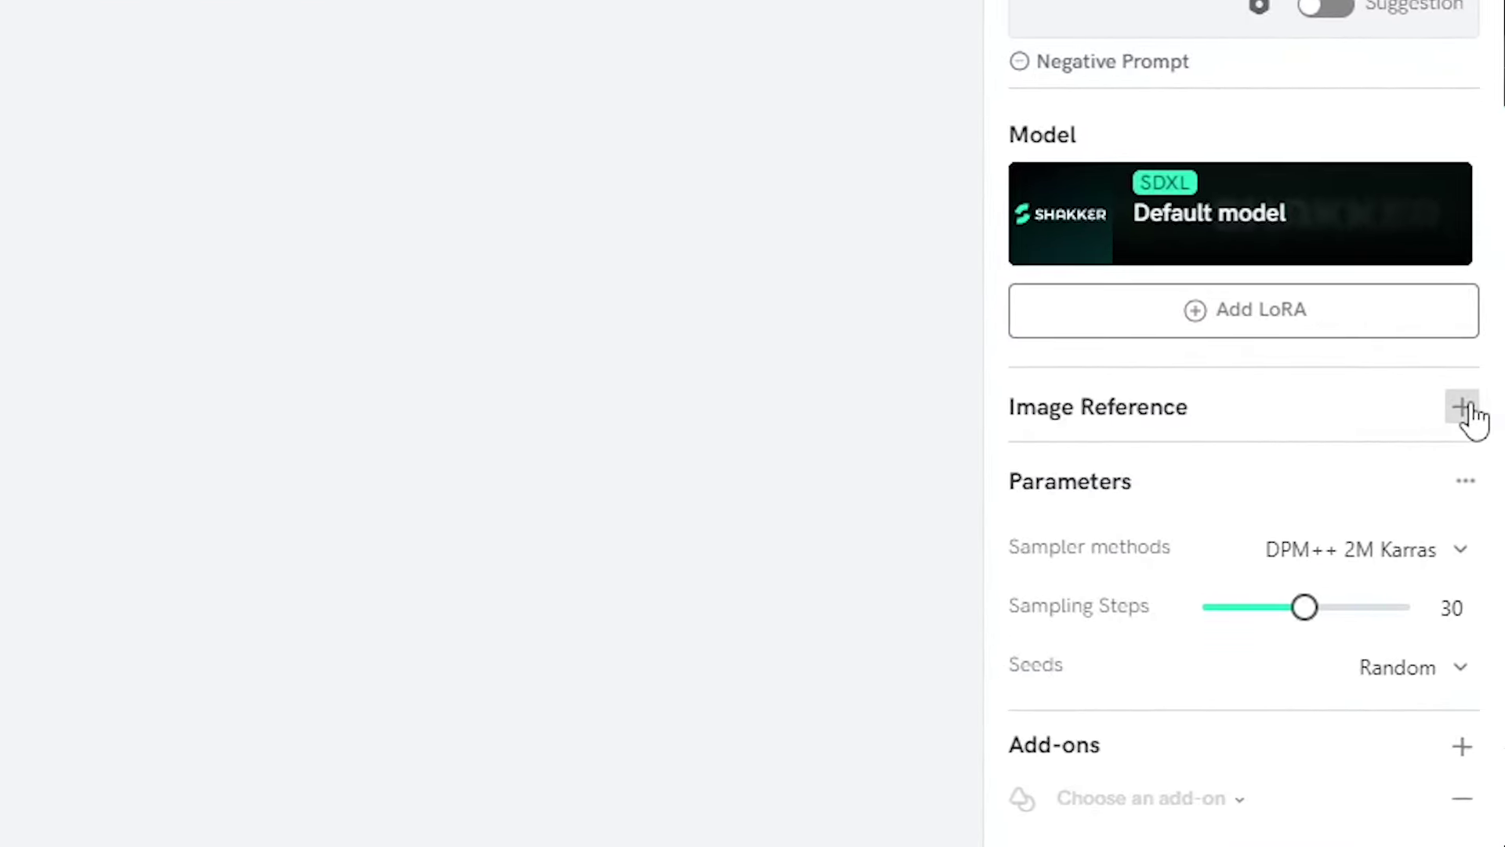
Add r2.jpg as an image reference and paste in the ready-made portrait prompt.
left_click(1461, 406)
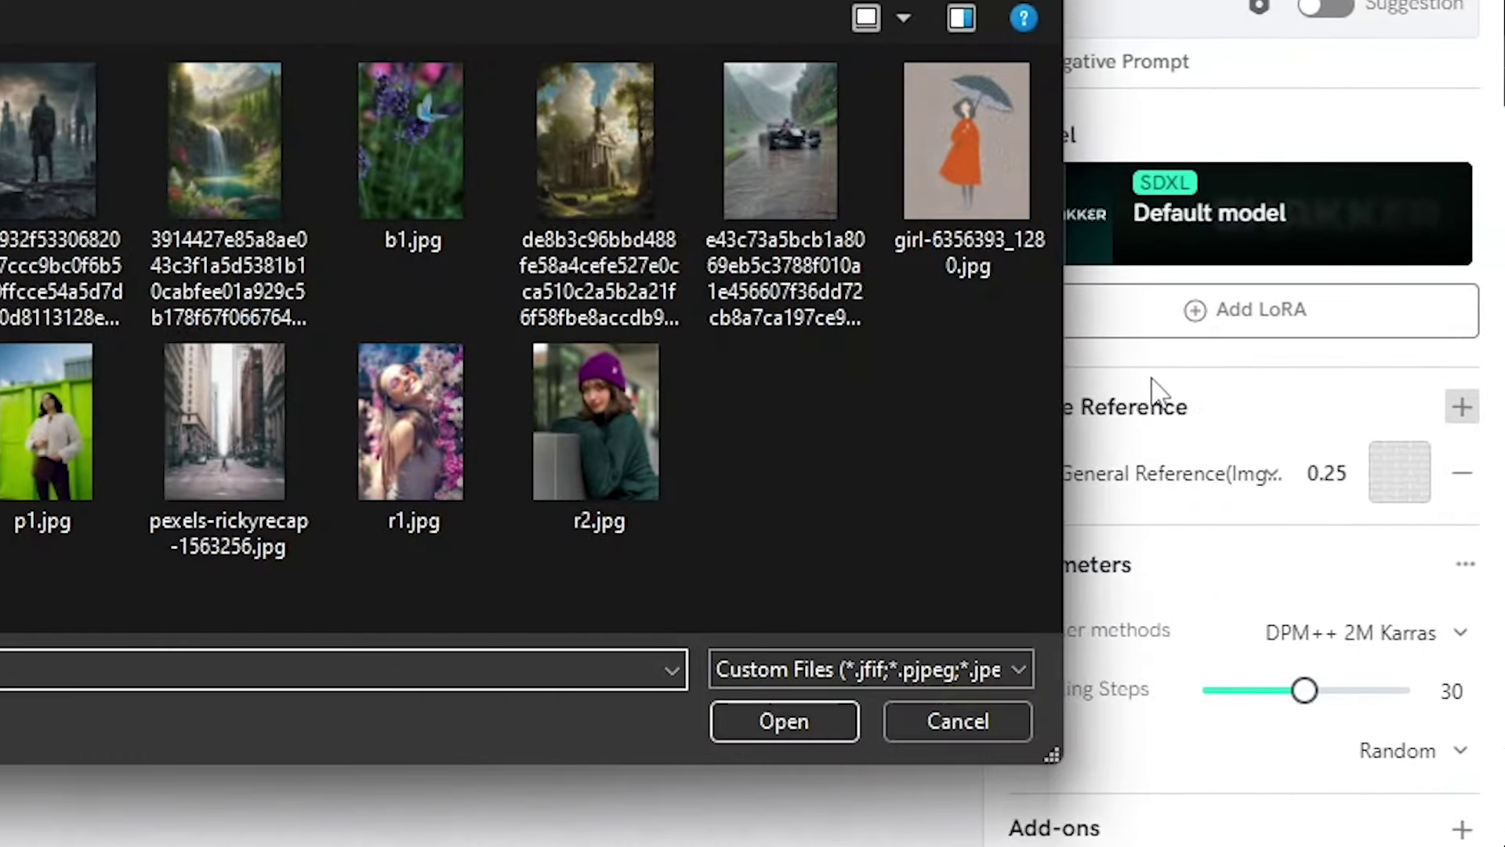
left_click(562, 374)
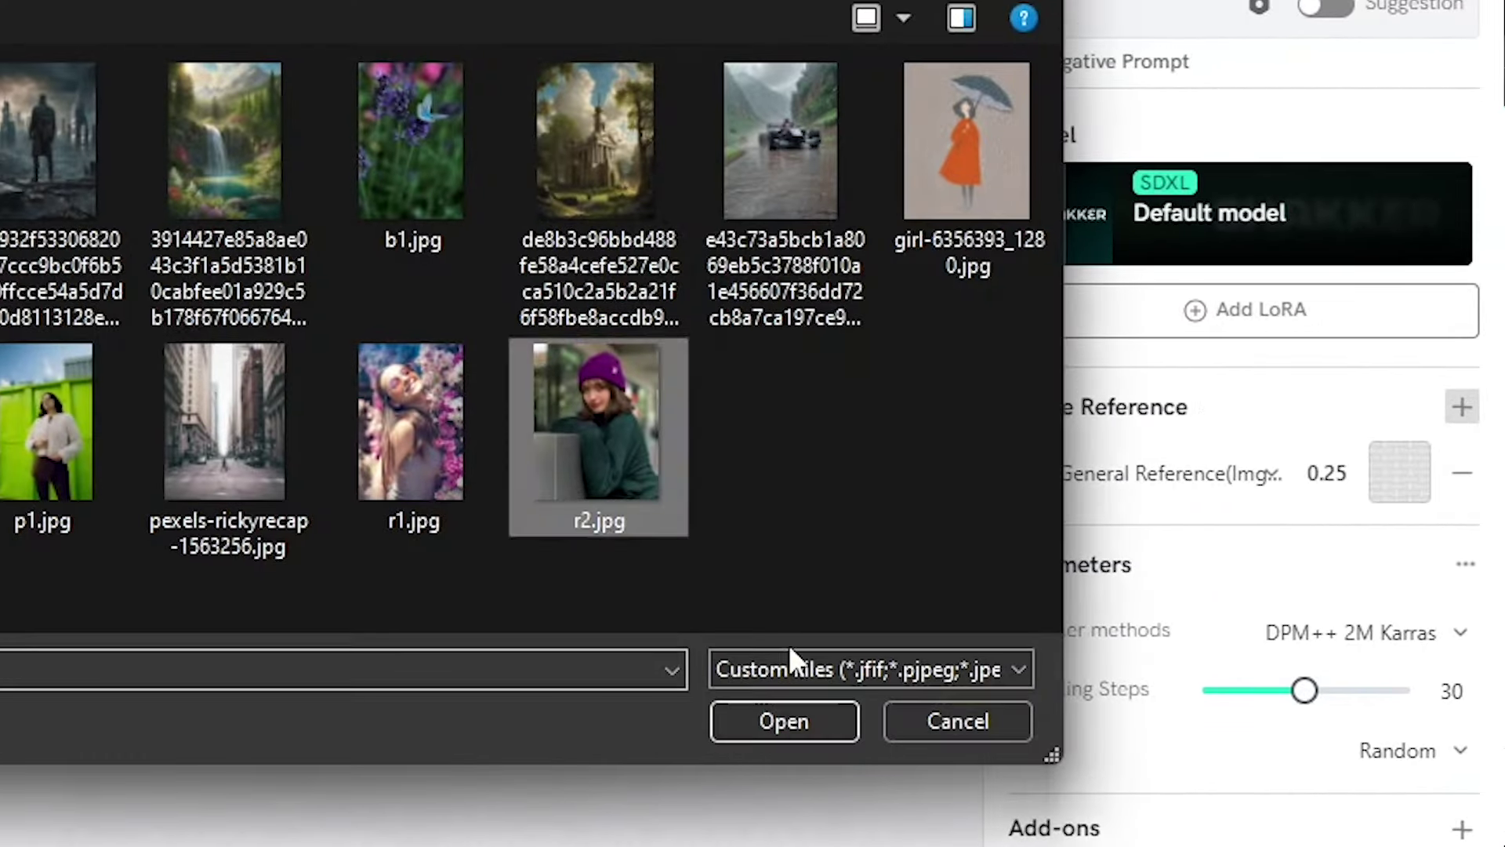
left_click(789, 721)
type("A stunning portrait of a young woman with flowing, wavy hair adorned with delicate flowers, soft natural light illuminating her serene and confident gaze.")
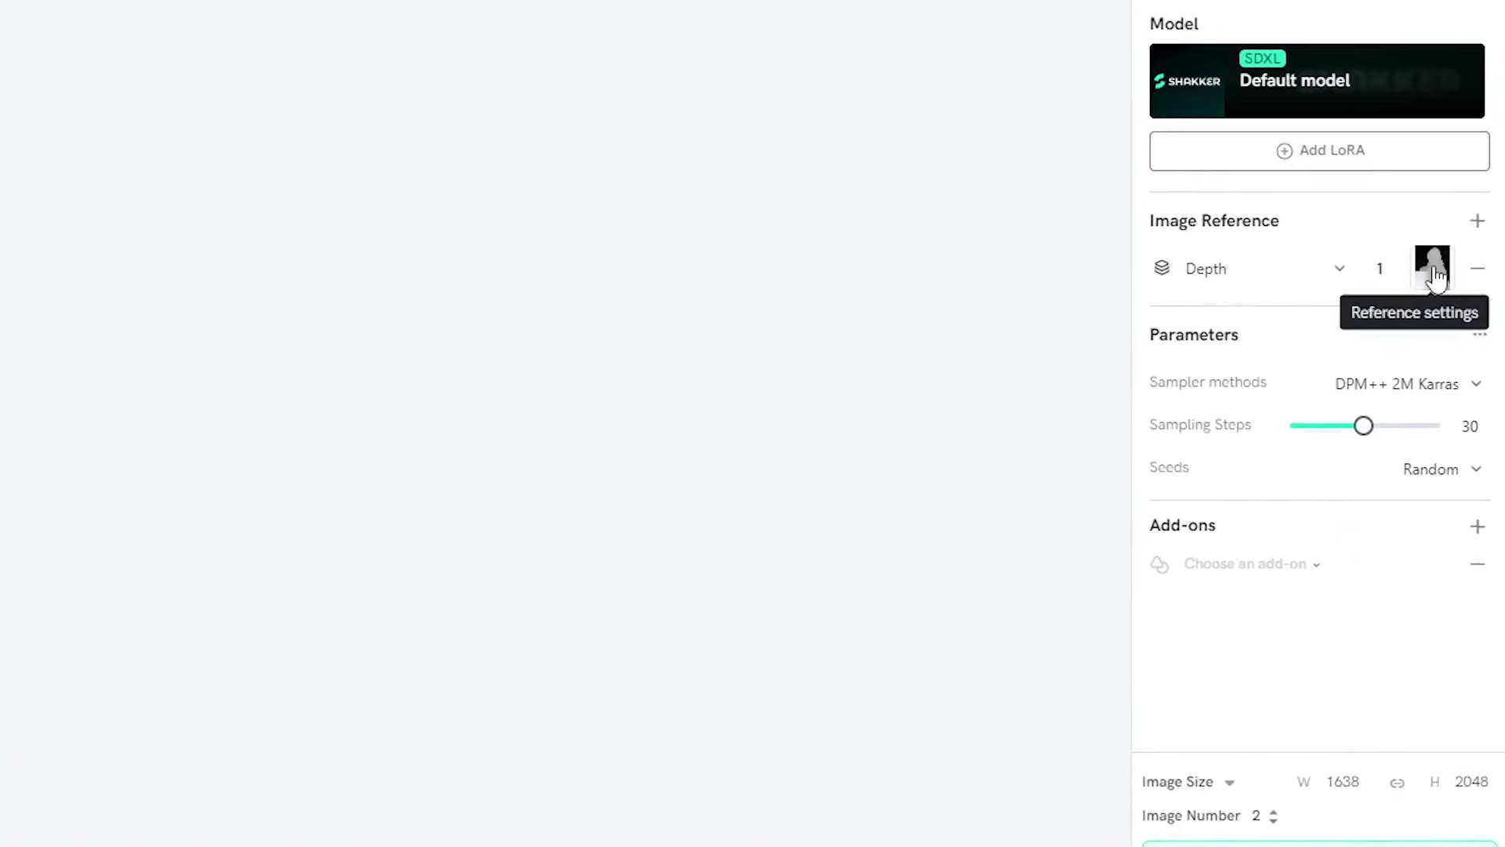
Adjust the r2.jpg reference settings and generate the beanie-wearing woman portraits.
left_click(1460, 453)
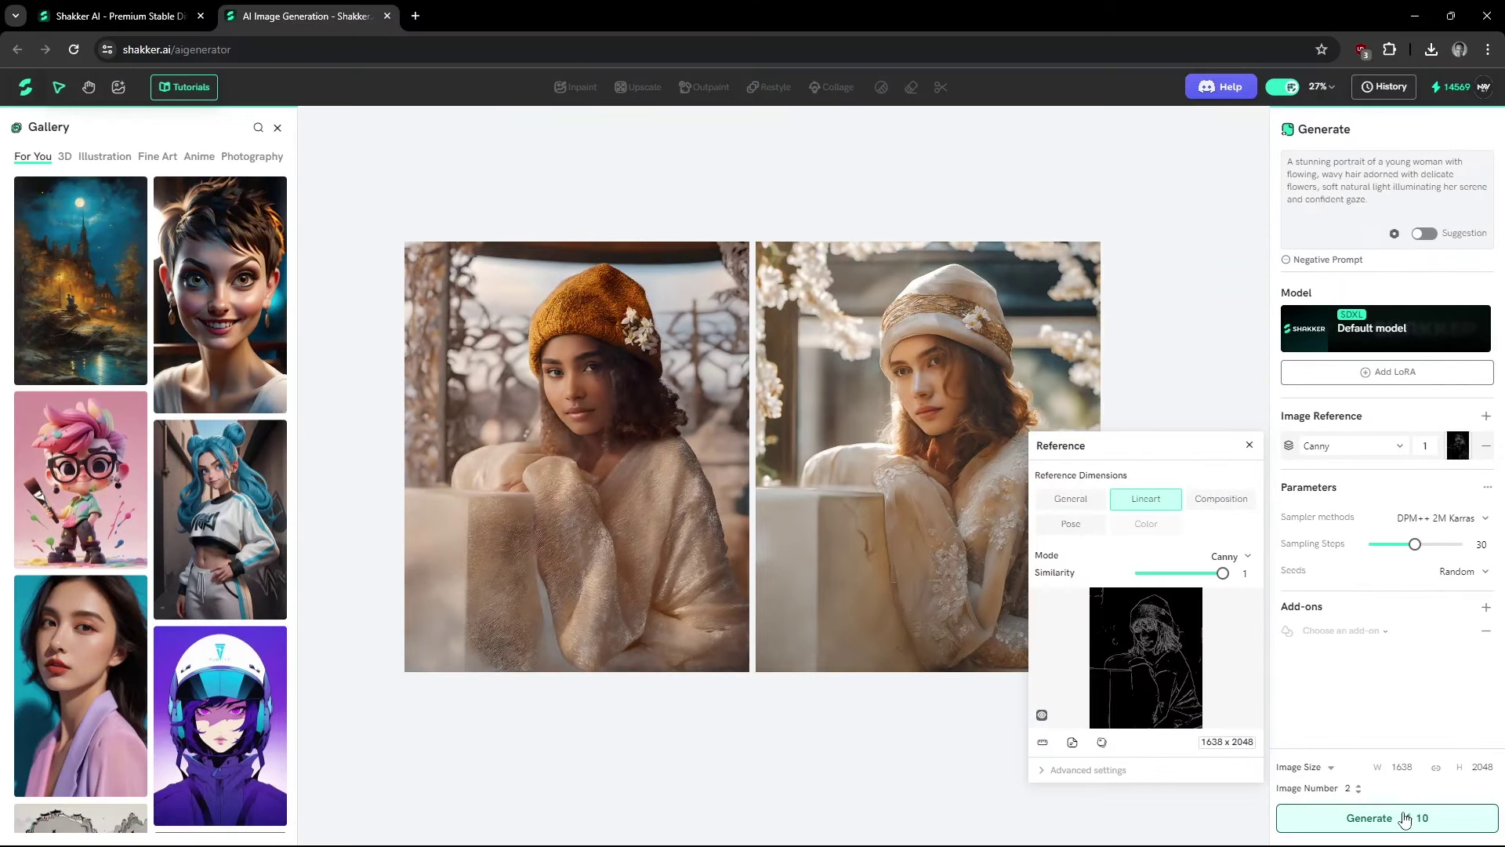
left_click(1405, 818)
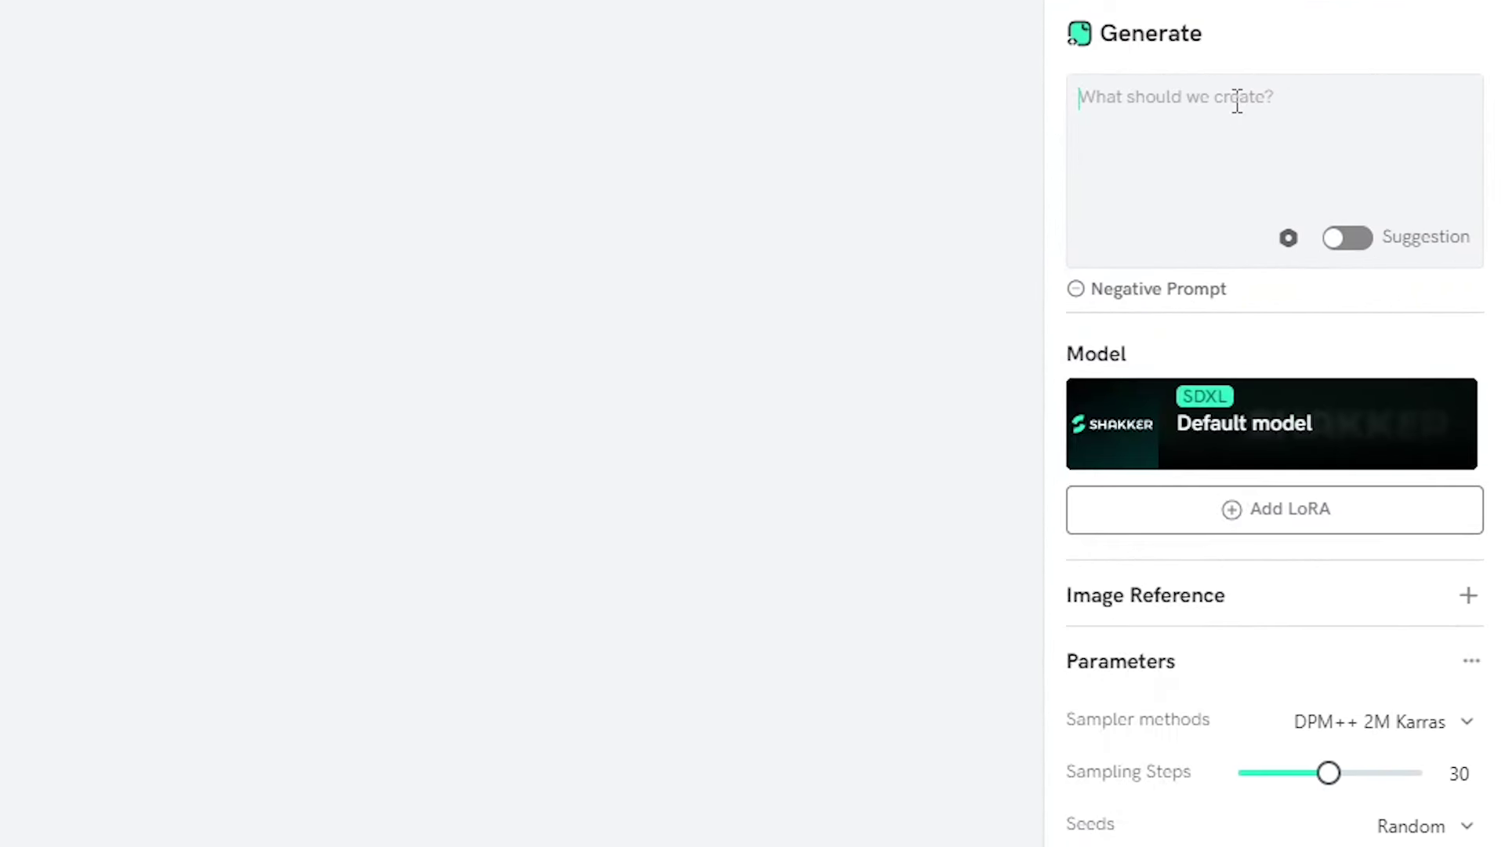
Enter the dystopian city prompt with skyscrapers and a lone rebel in a tattered outfit, then generate.
type("ady")
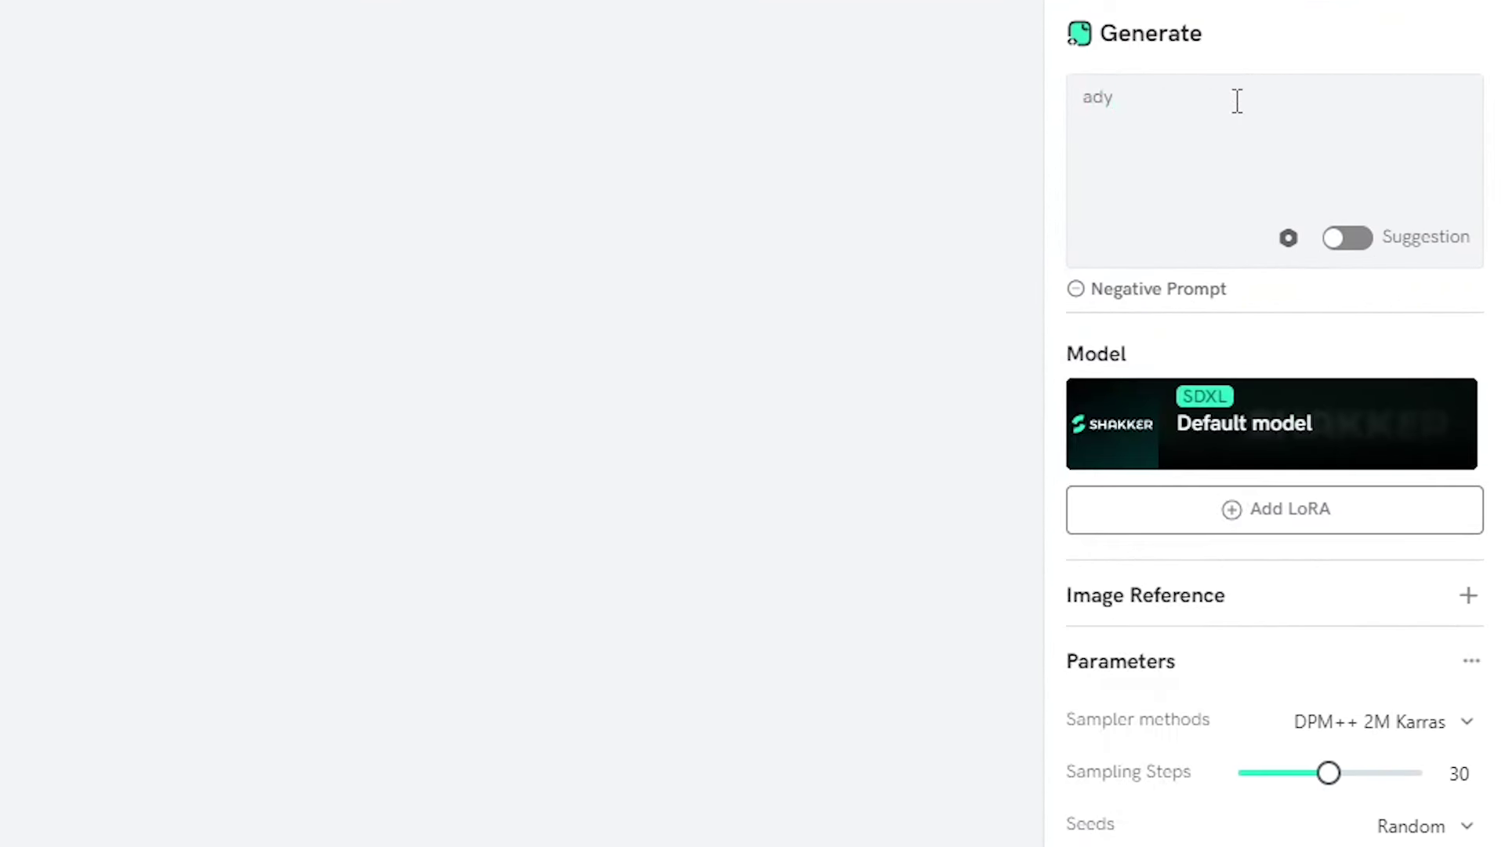
key("BackSpace")
key("BackSpace")
type("dystop")
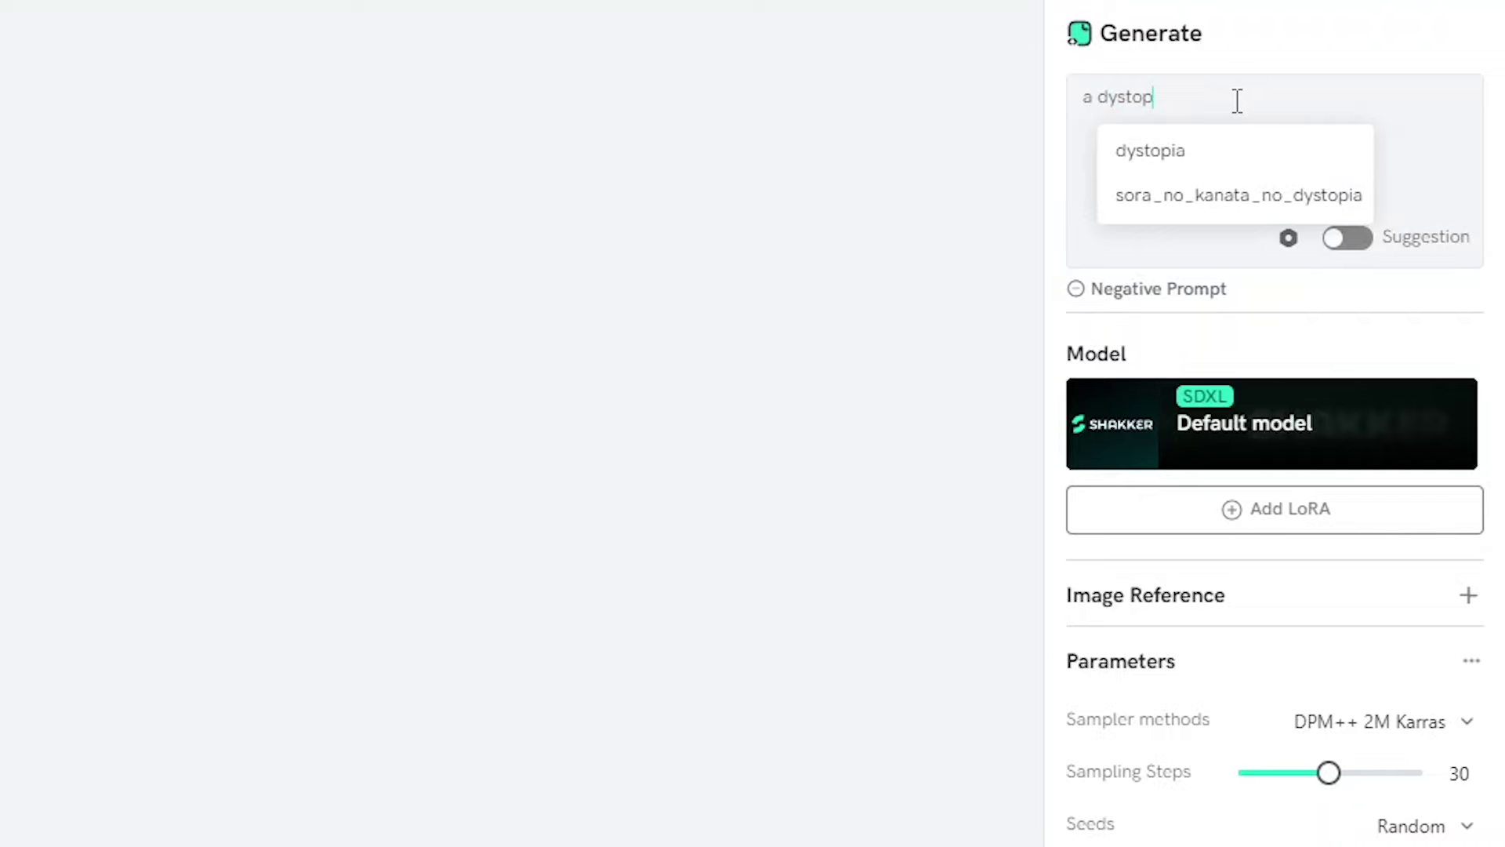
type("ian city with towering skyscrapers, a ")
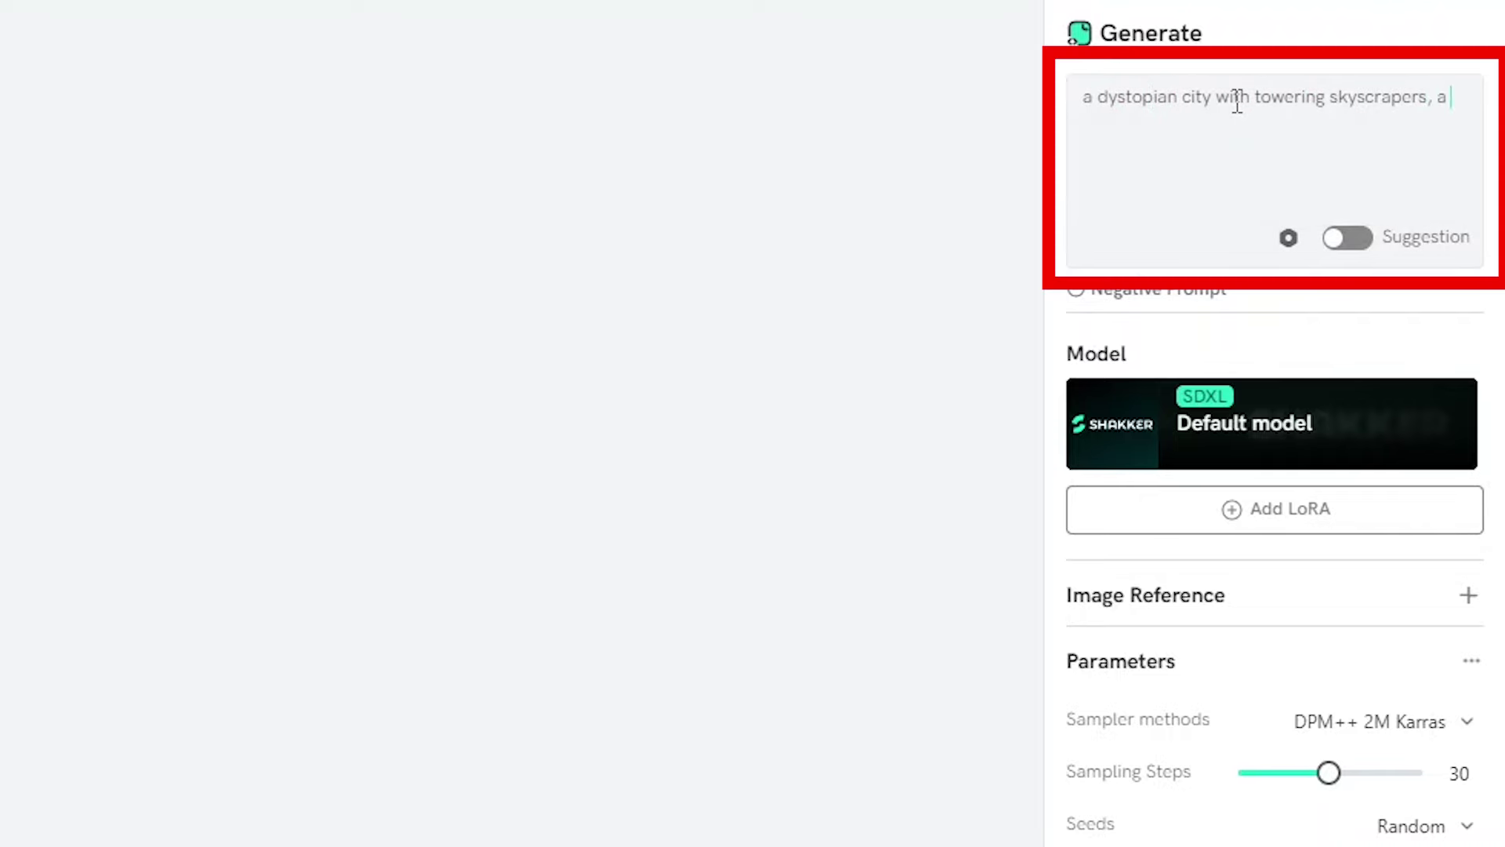
type("lone rebel in a tattered outfit standing defiantly against the backdrop of a dark, overcast sky")
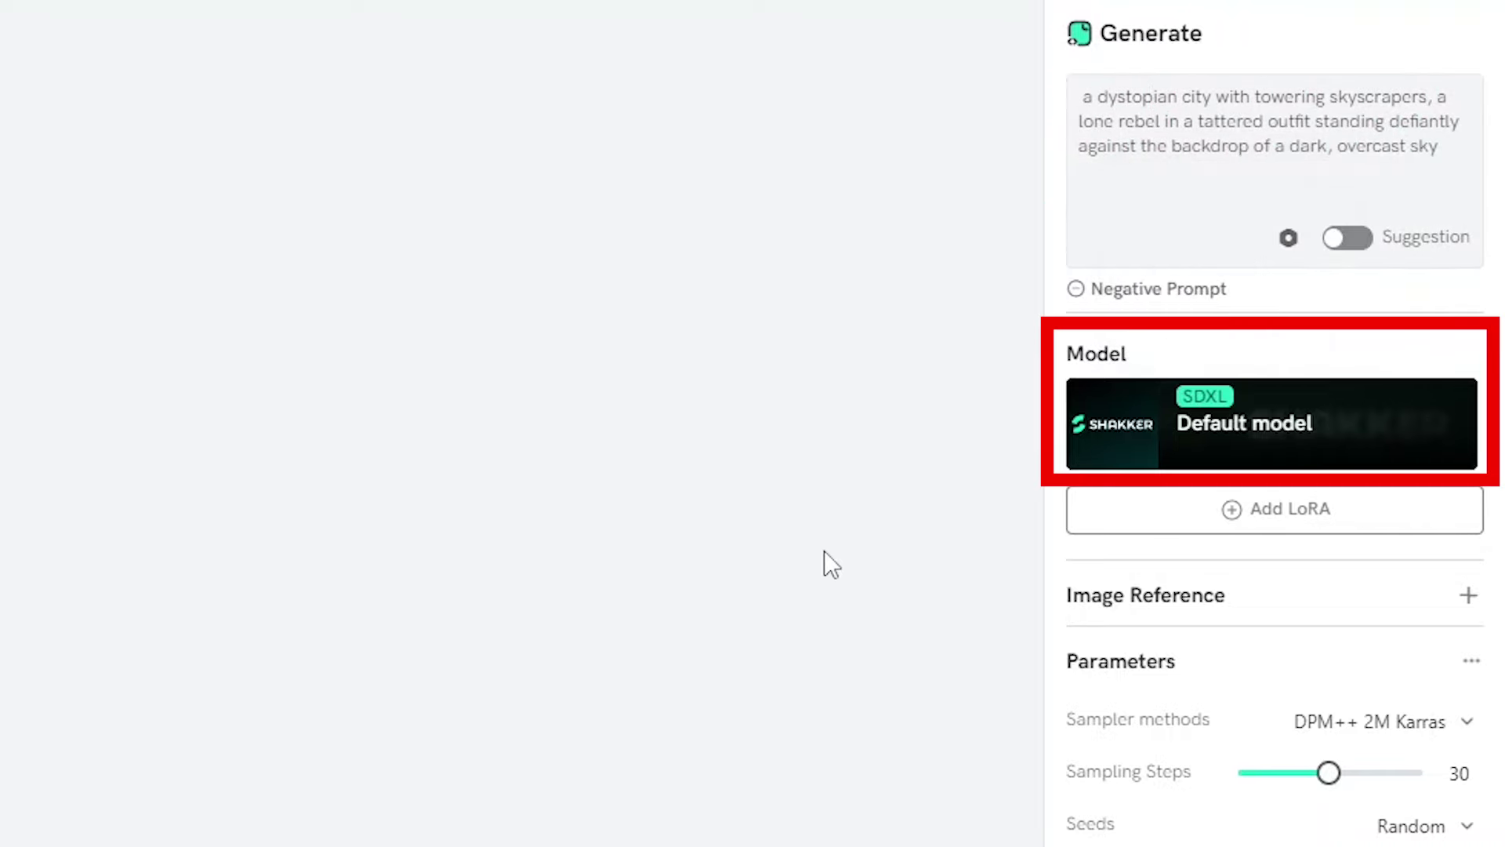
scroll(823, 484, "down", 7)
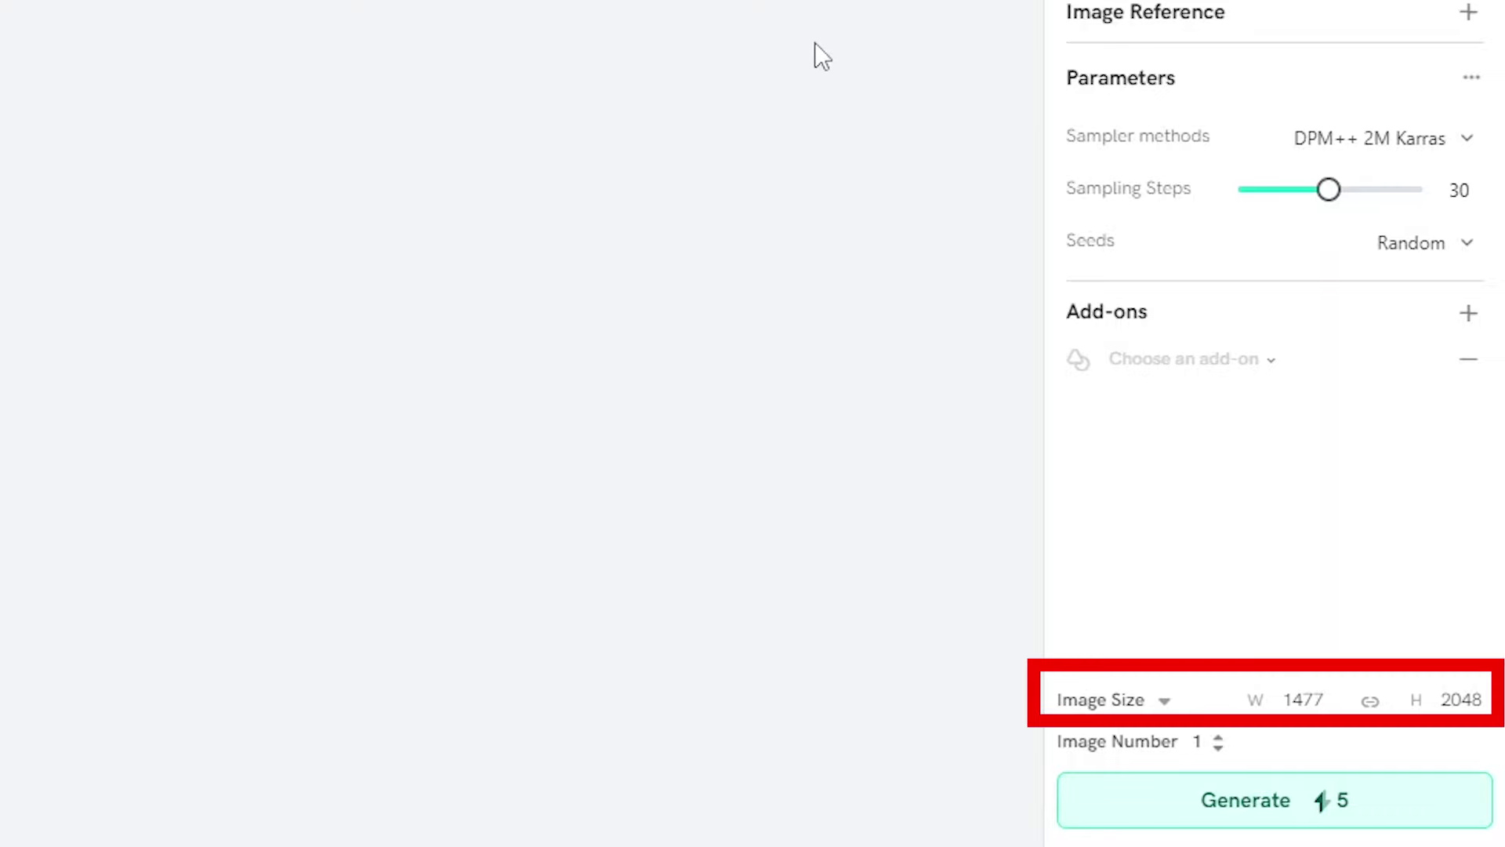
left_click(1218, 807)
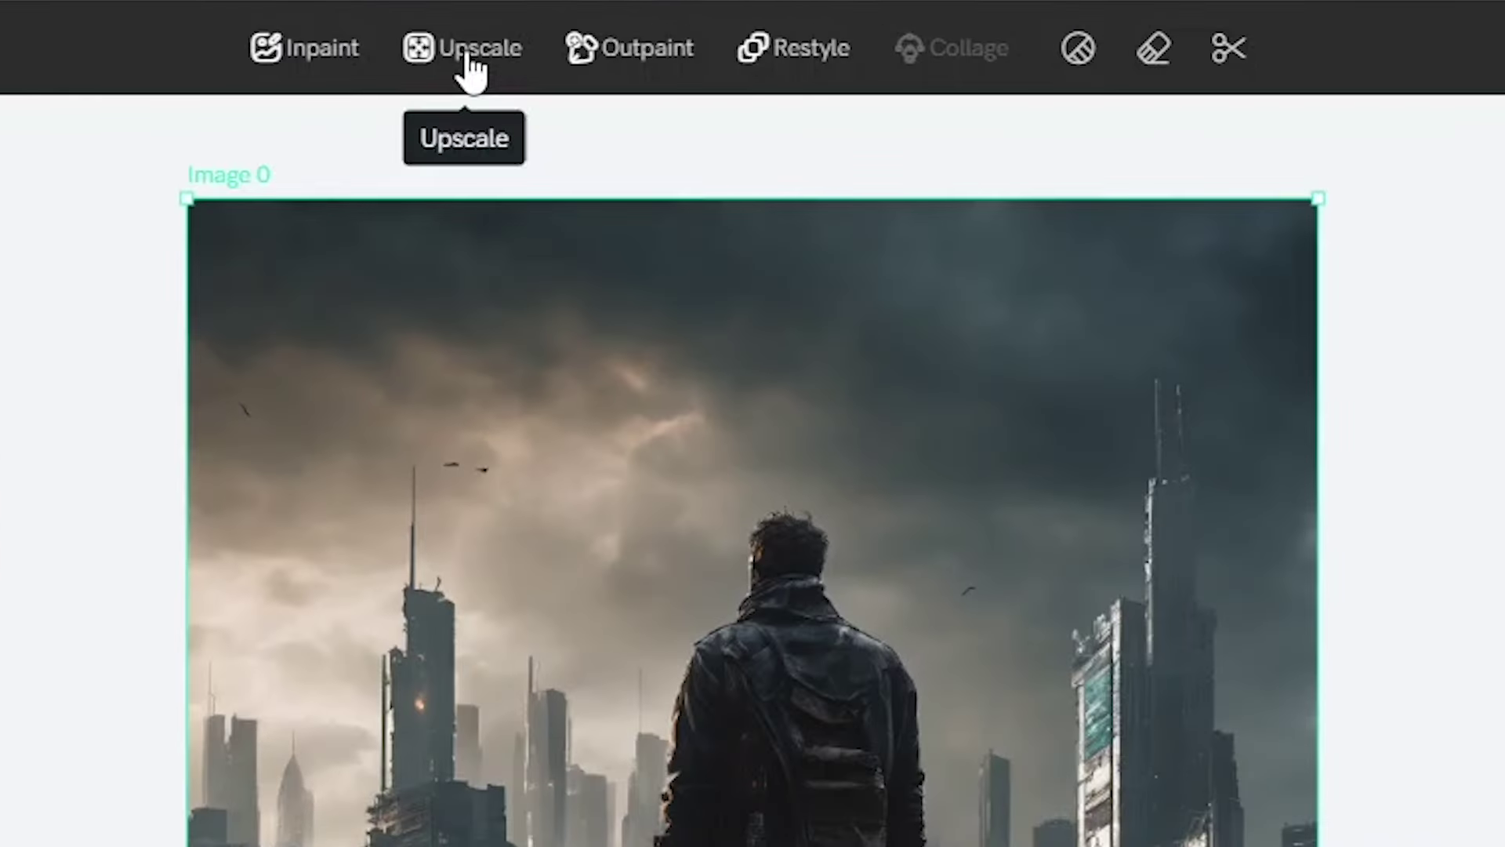
Open Upscale for the rebel image and drag the Scale slider to 2x.
left_click(469, 59)
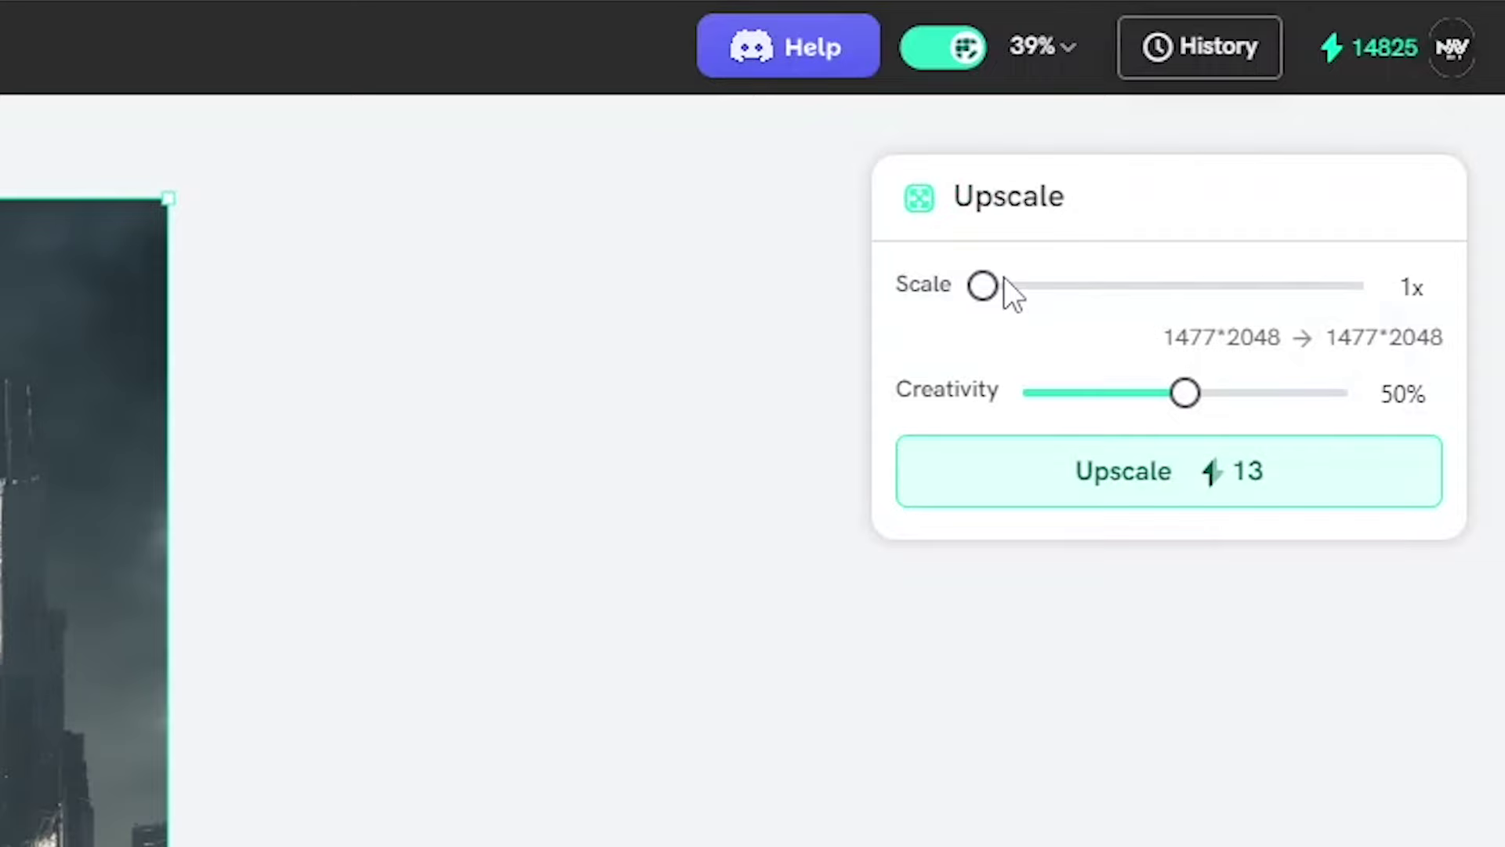
left_click_drag(989, 287, 1130, 286)
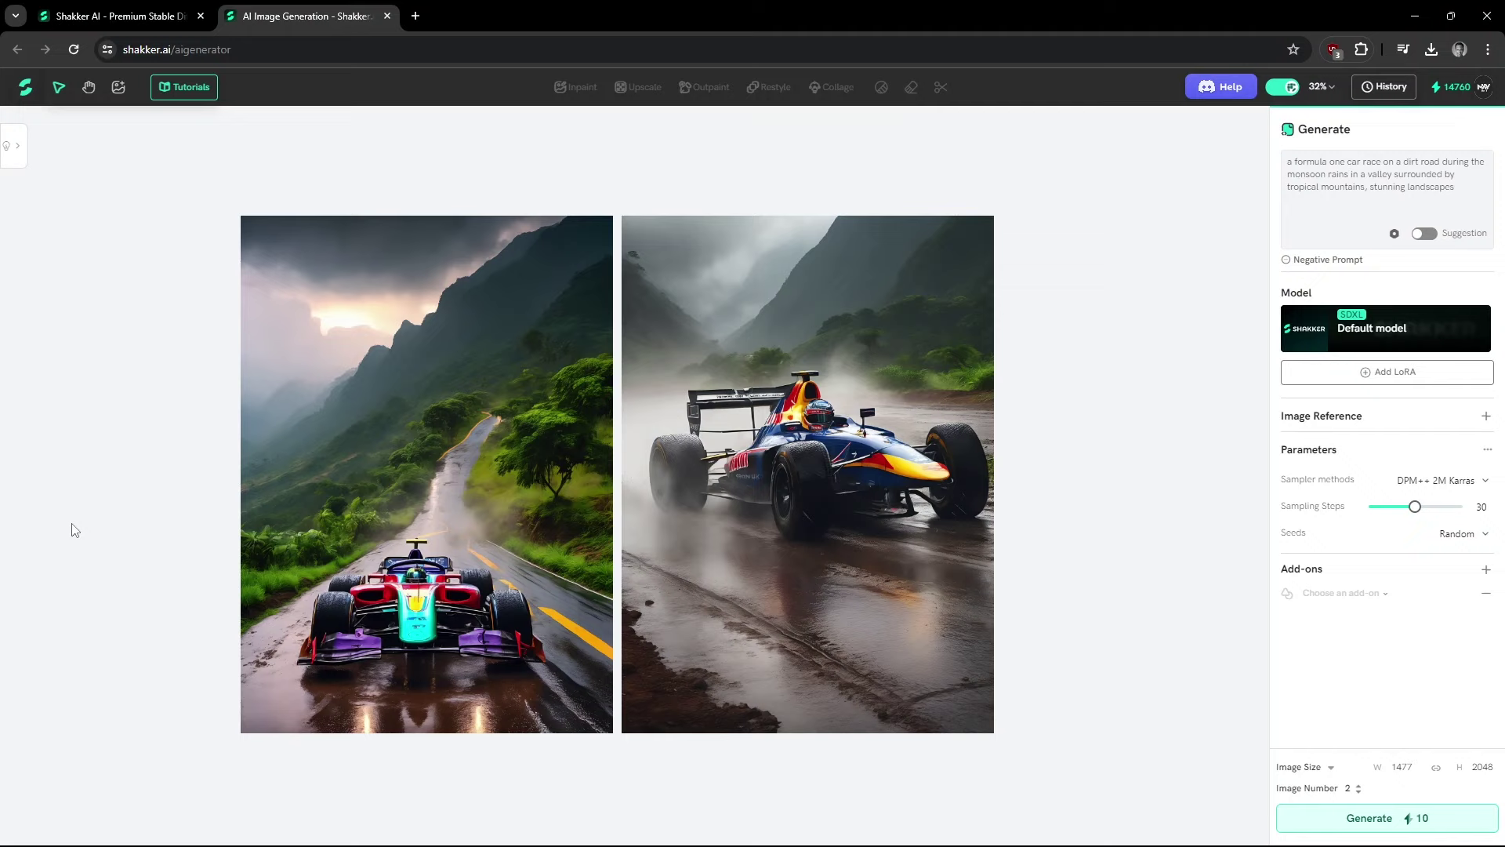
Switch the base model to WildCardX-XL from the Photography category.
left_click(1372, 336)
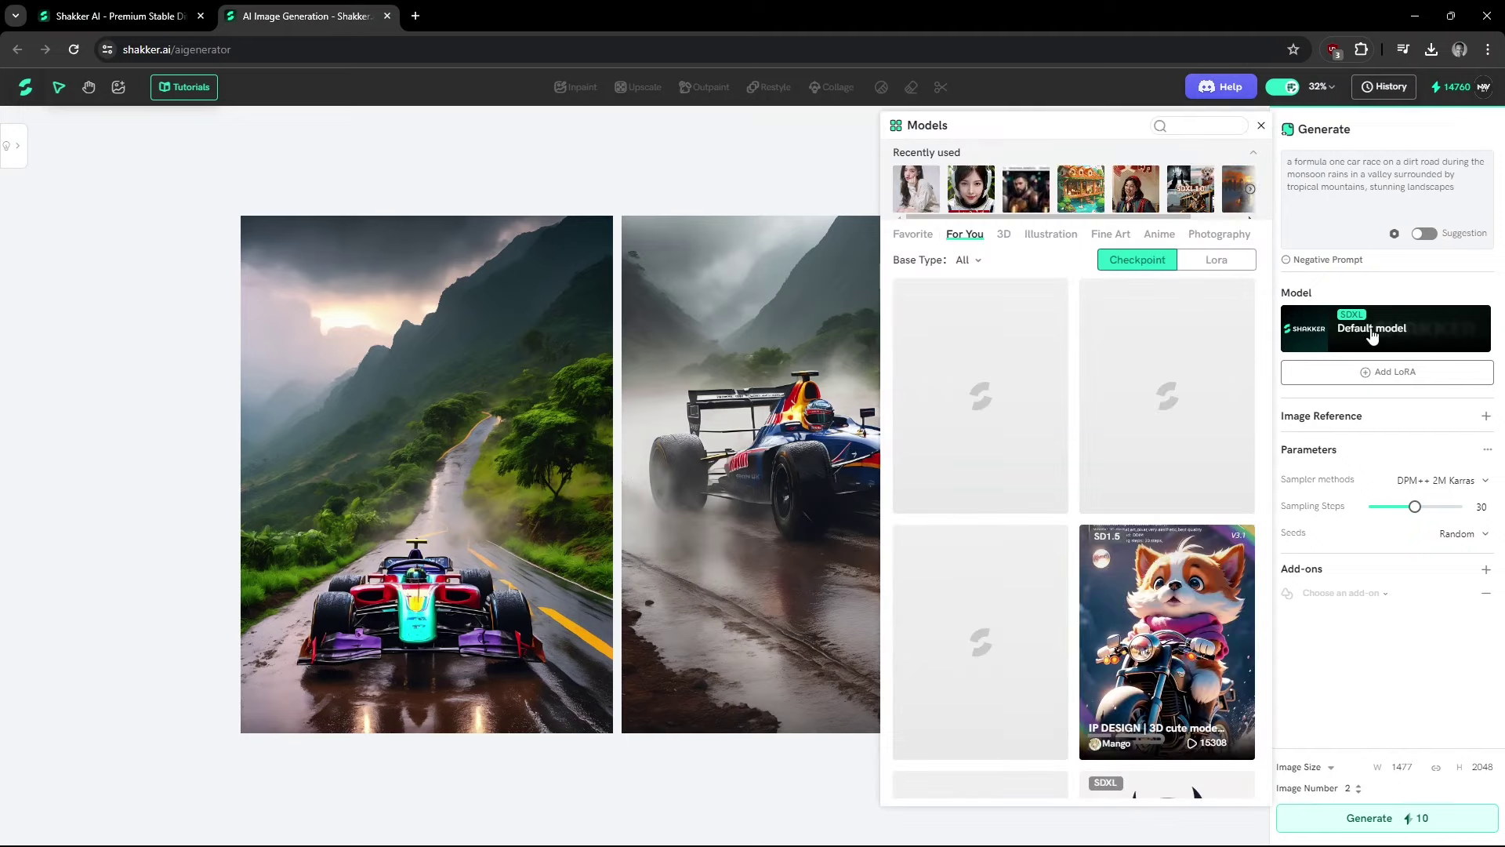
left_click(1219, 233)
scroll(1167, 353, "down", 1)
left_click(1167, 337)
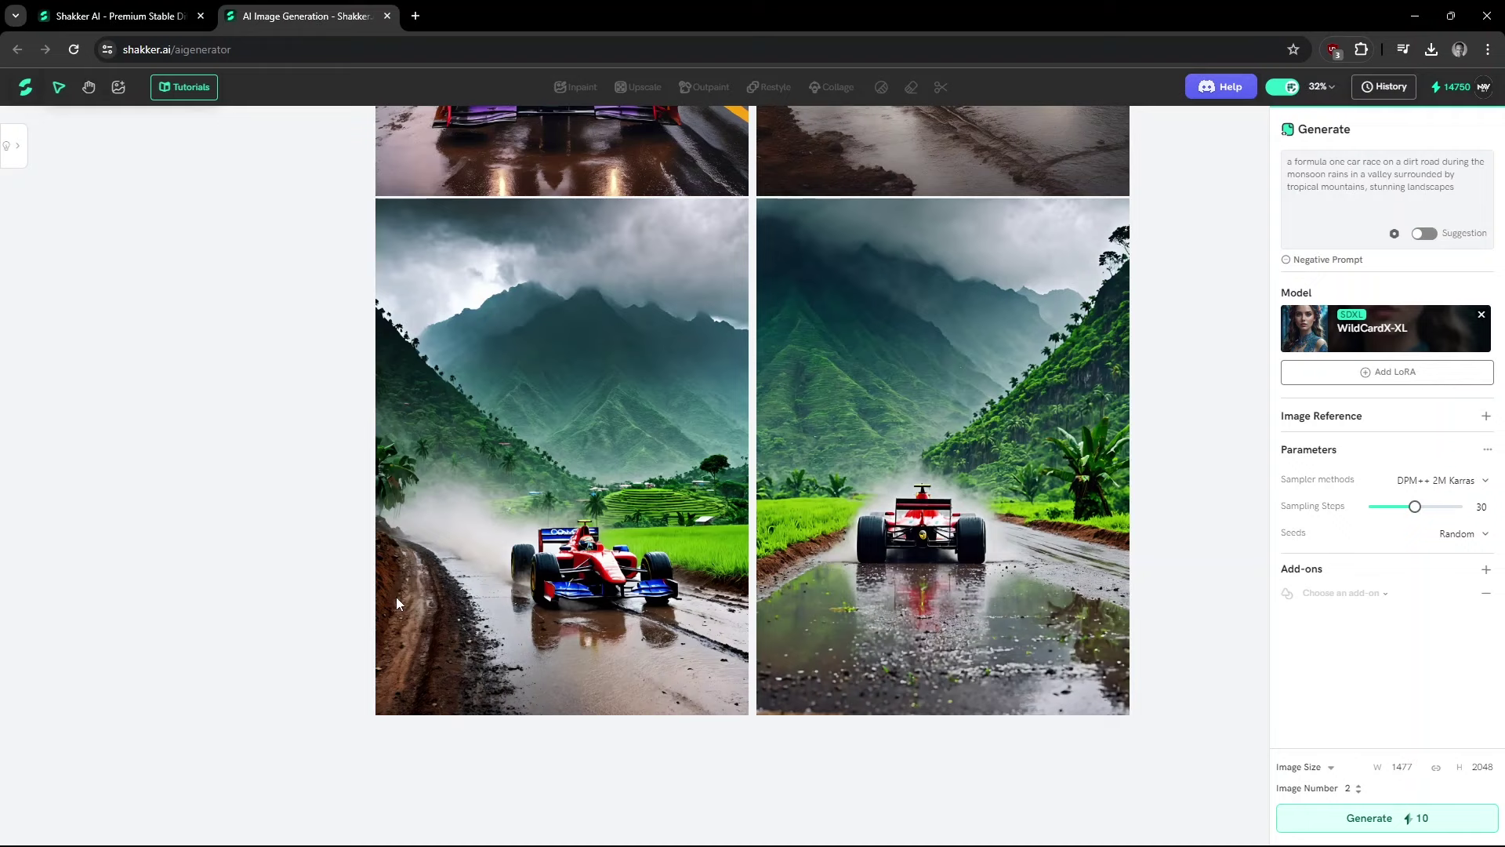
Add the Fierce 917_v1.0 and Sports Car and Glass Ball LoRAs.
left_click(1387, 374)
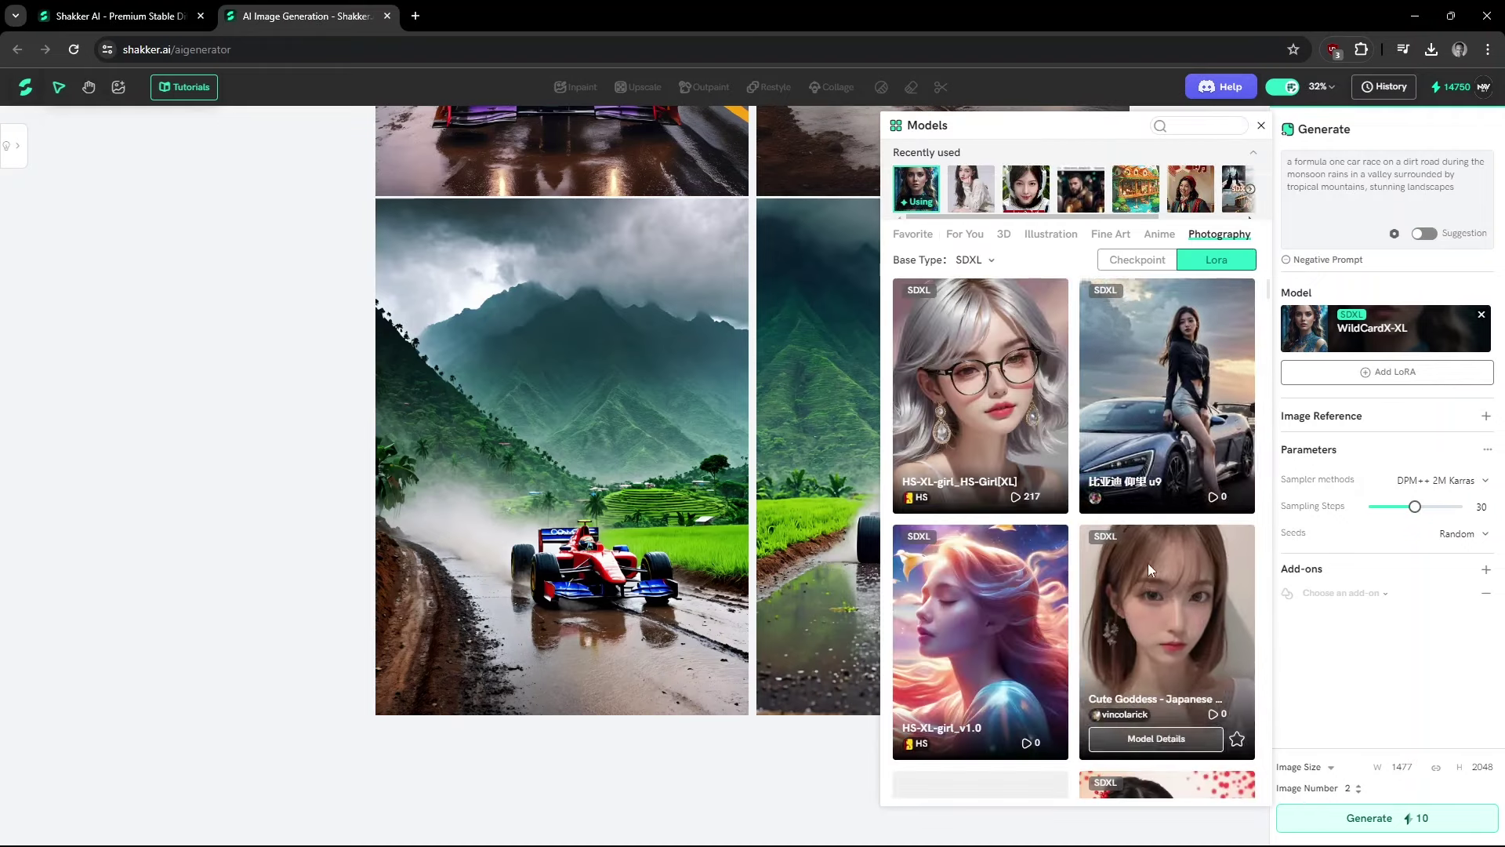
left_click(1148, 563)
scroll(1146, 610, "down", 8)
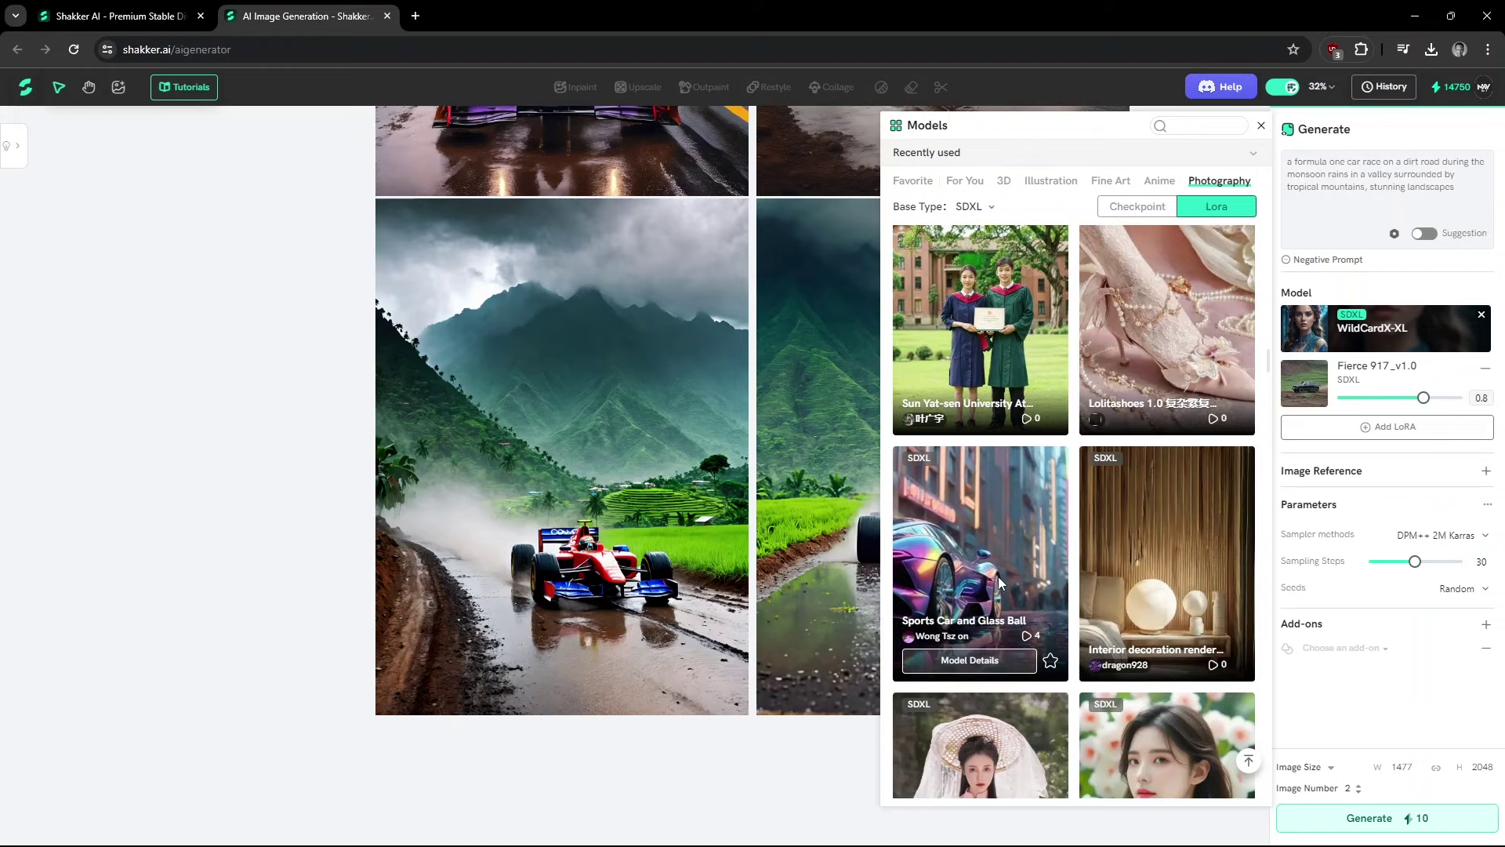
left_click(999, 576)
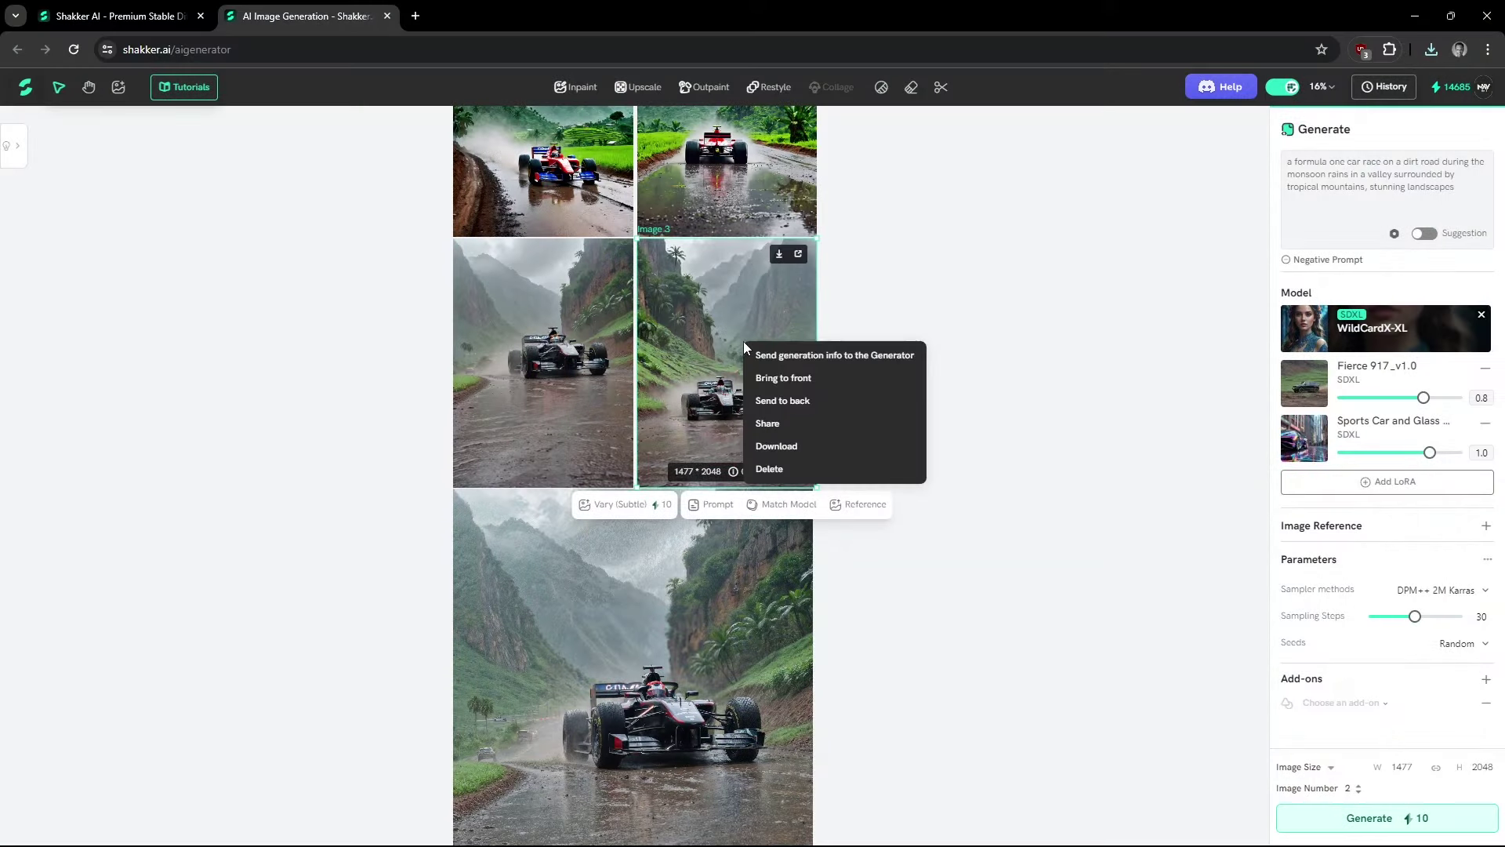
Delete the third race image, then return to the full generation history list and browse it.
left_click(774, 469)
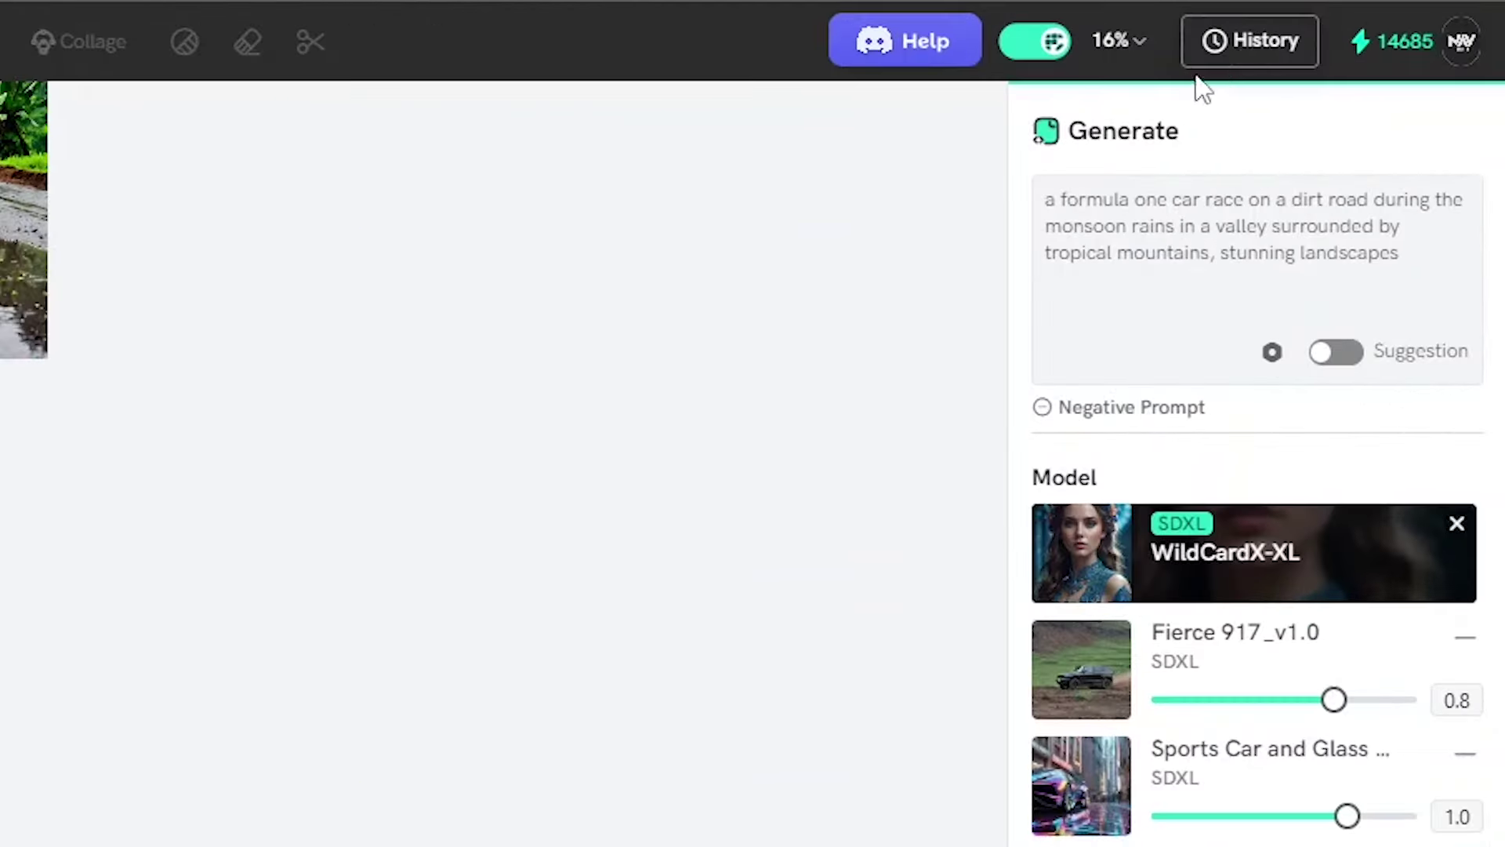
left_click(1381, 88)
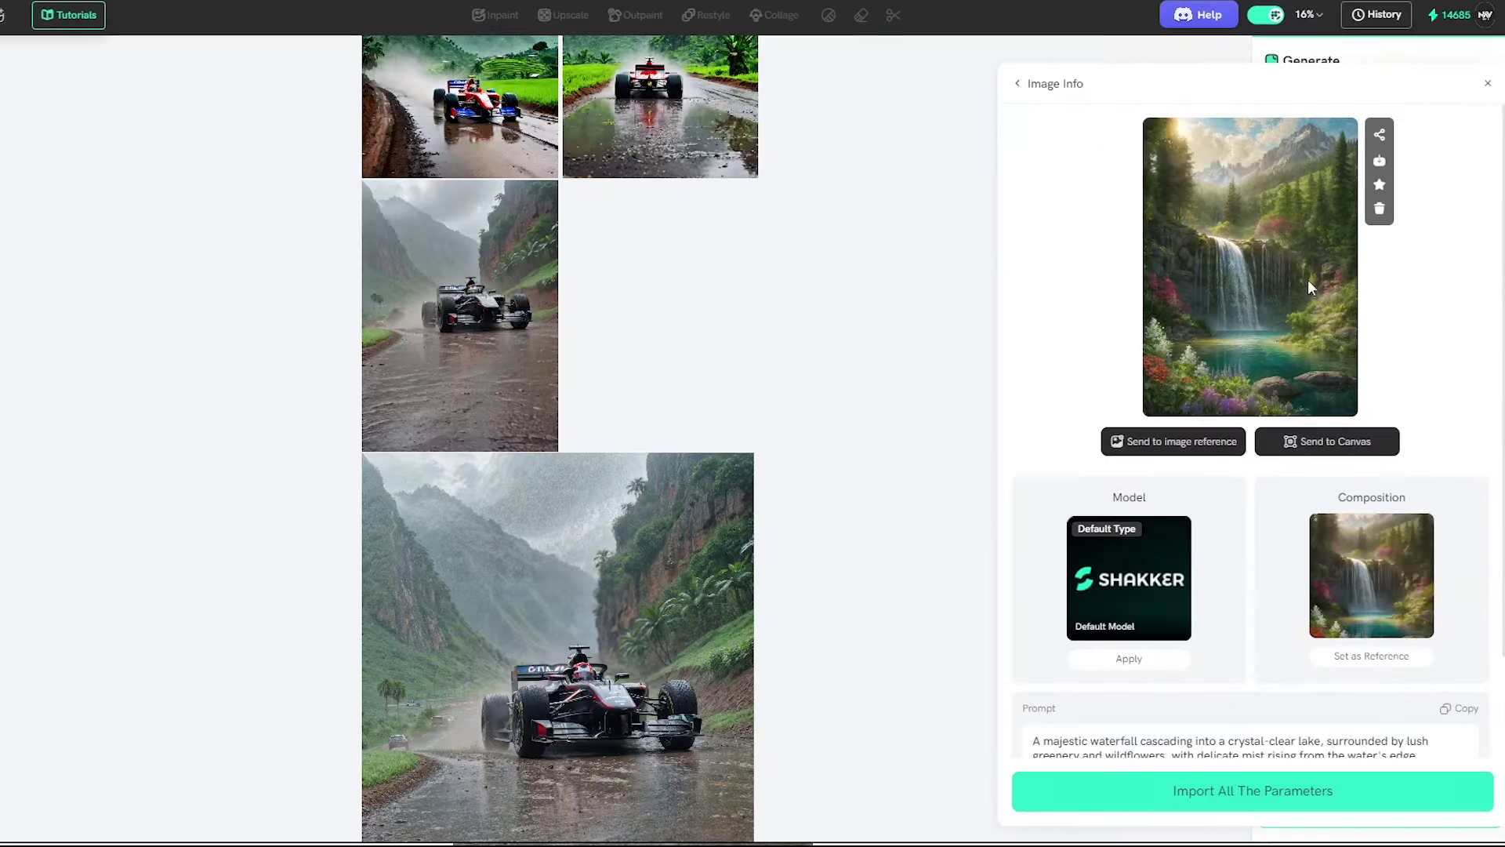
left_click(1020, 86)
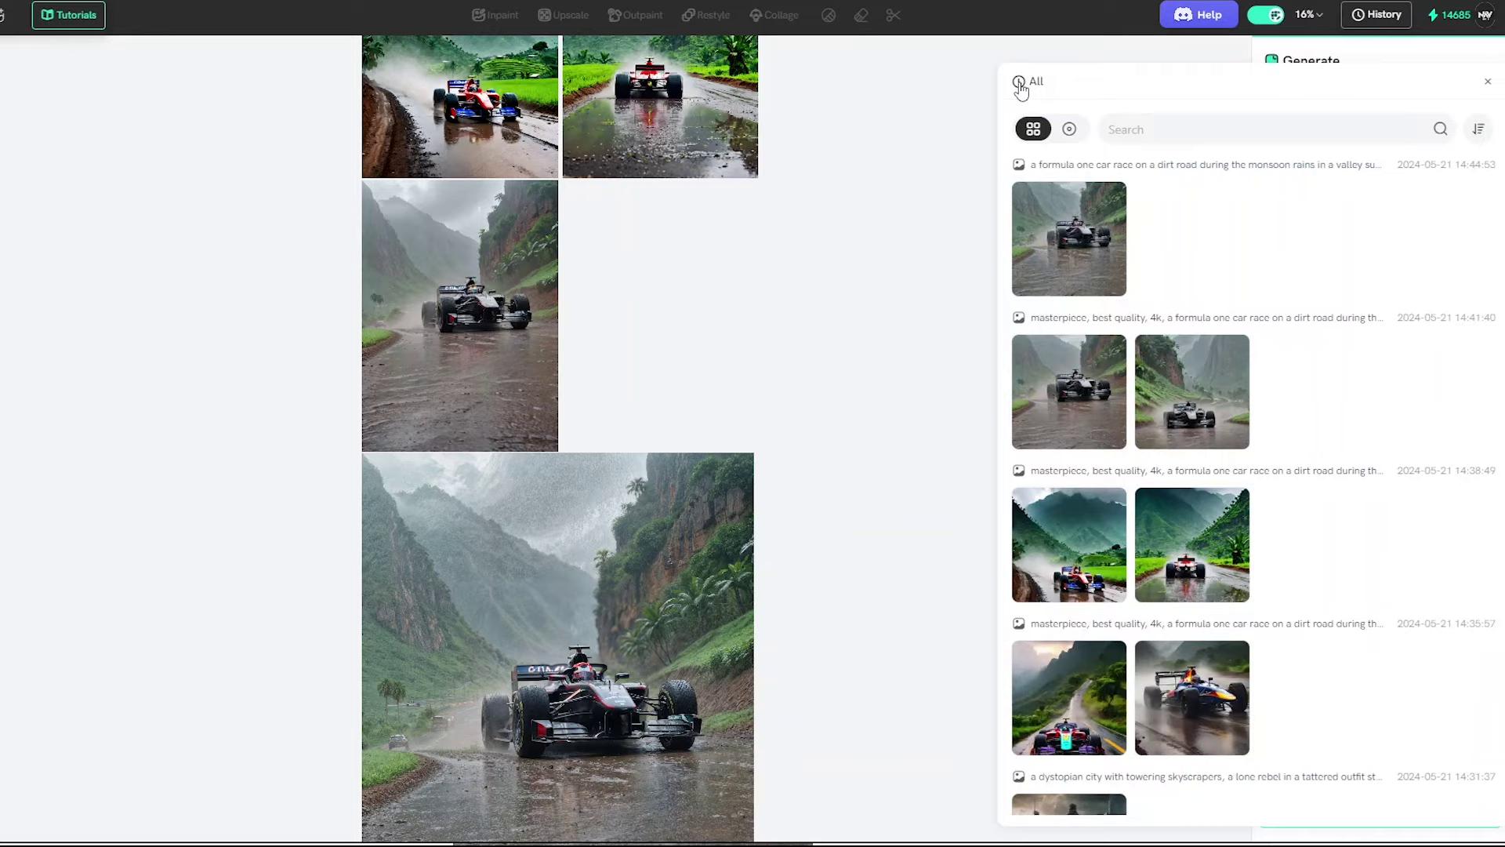
scroll(1347, 524, "down", 8)
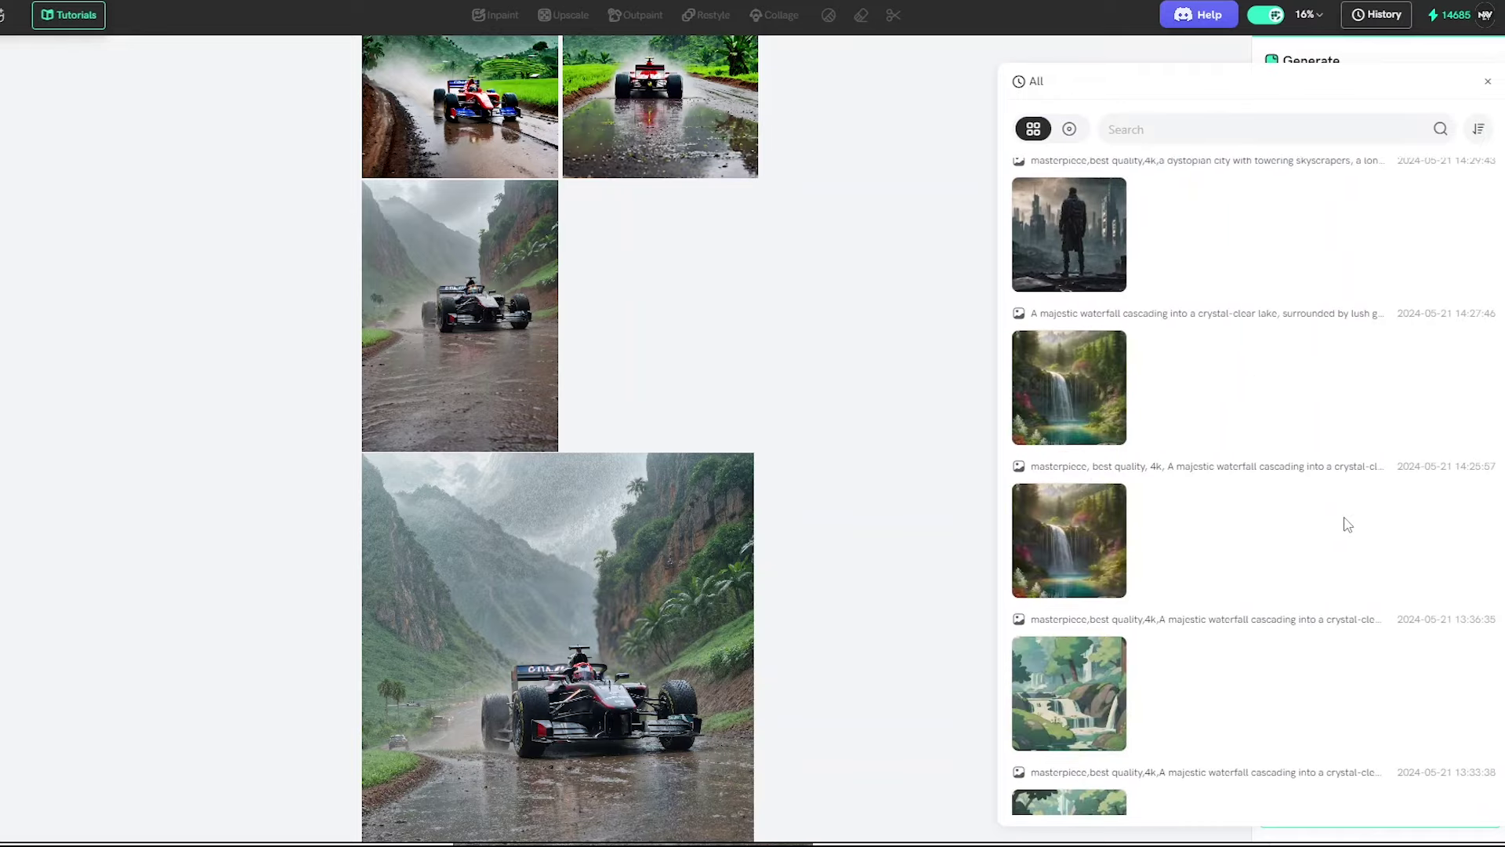
scroll(1345, 522, "up", 8)
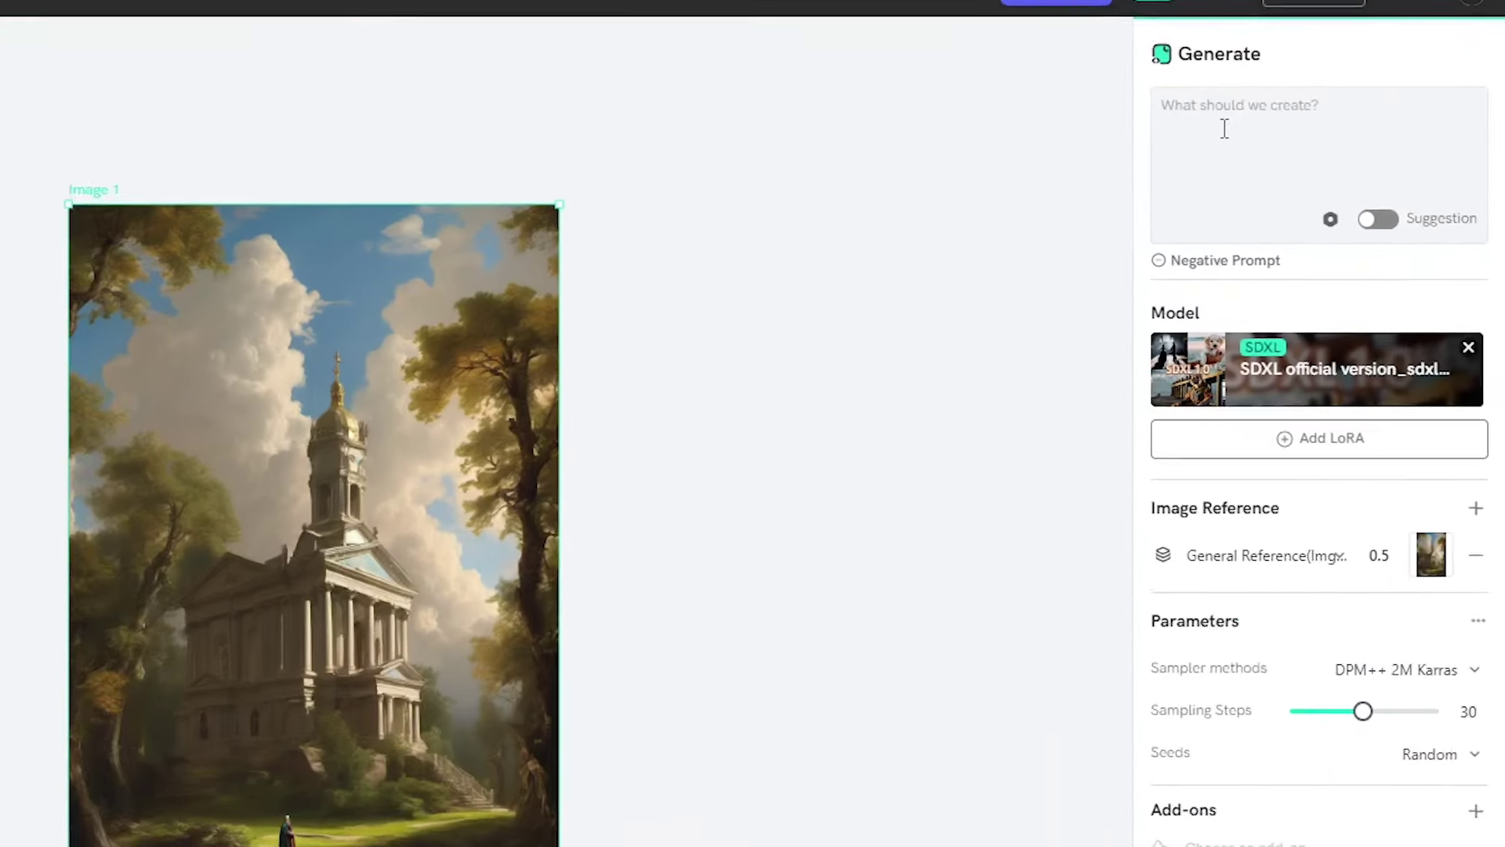
Enter the prompt 'a medieval battlefield with knights in shining armor clashing, under a stormy sky'.
left_click(1327, 176)
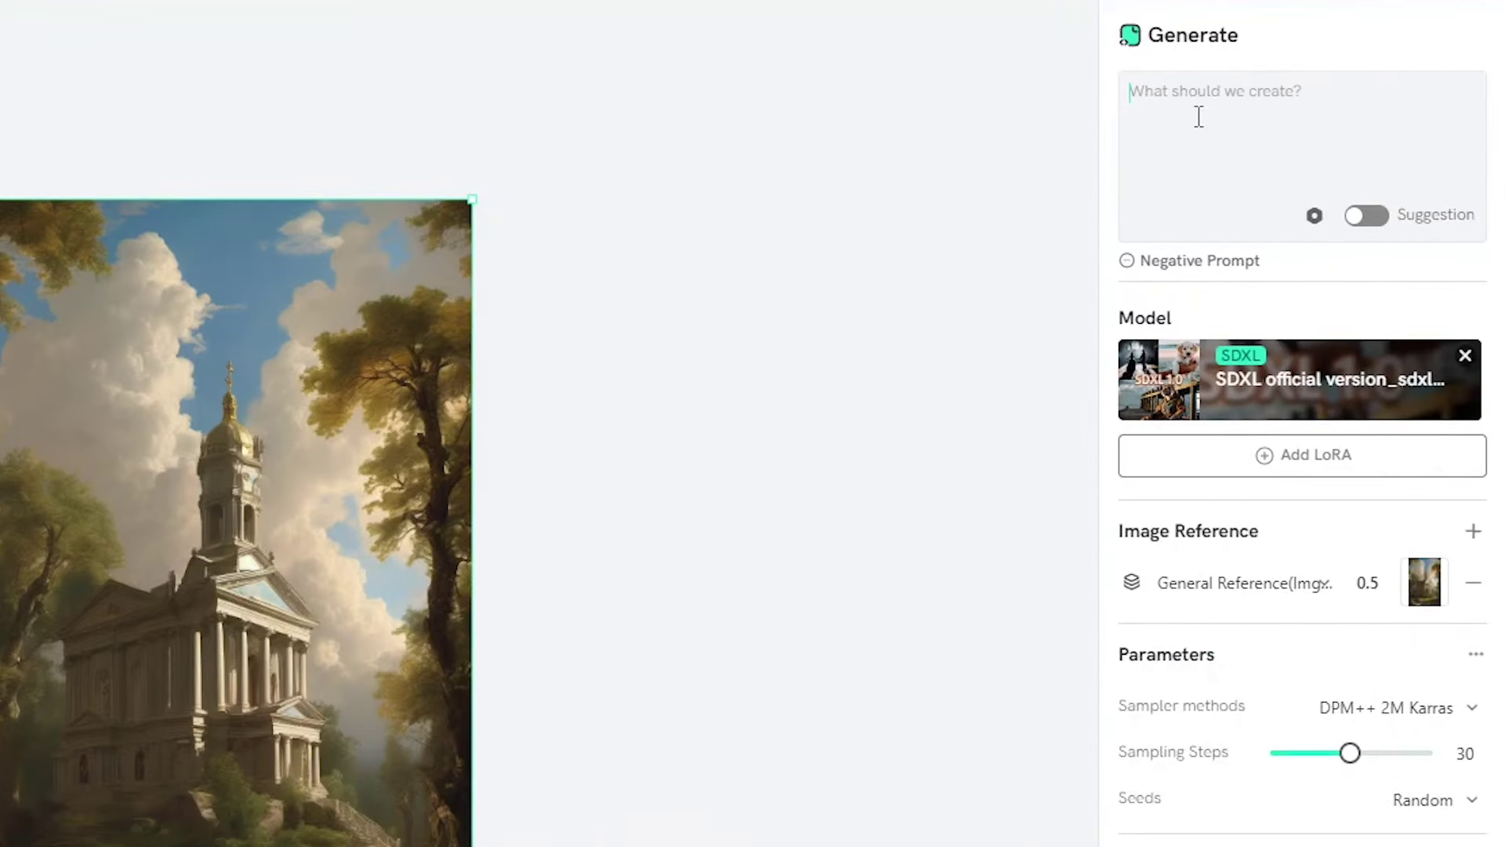
type("a m")
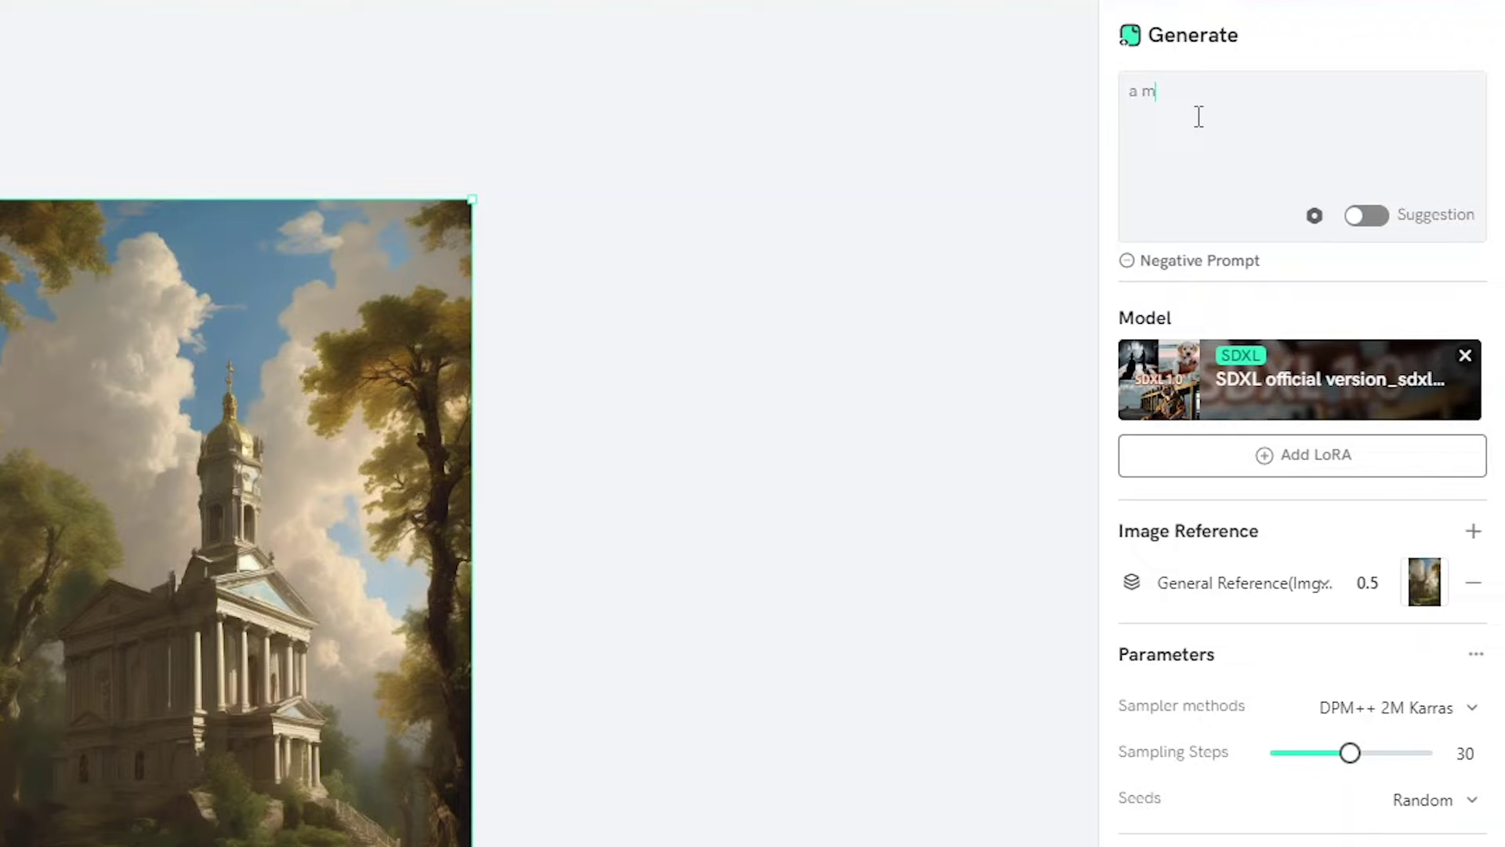
type("edieval battlefield with knights in shining armor clashing, under a stormy s")
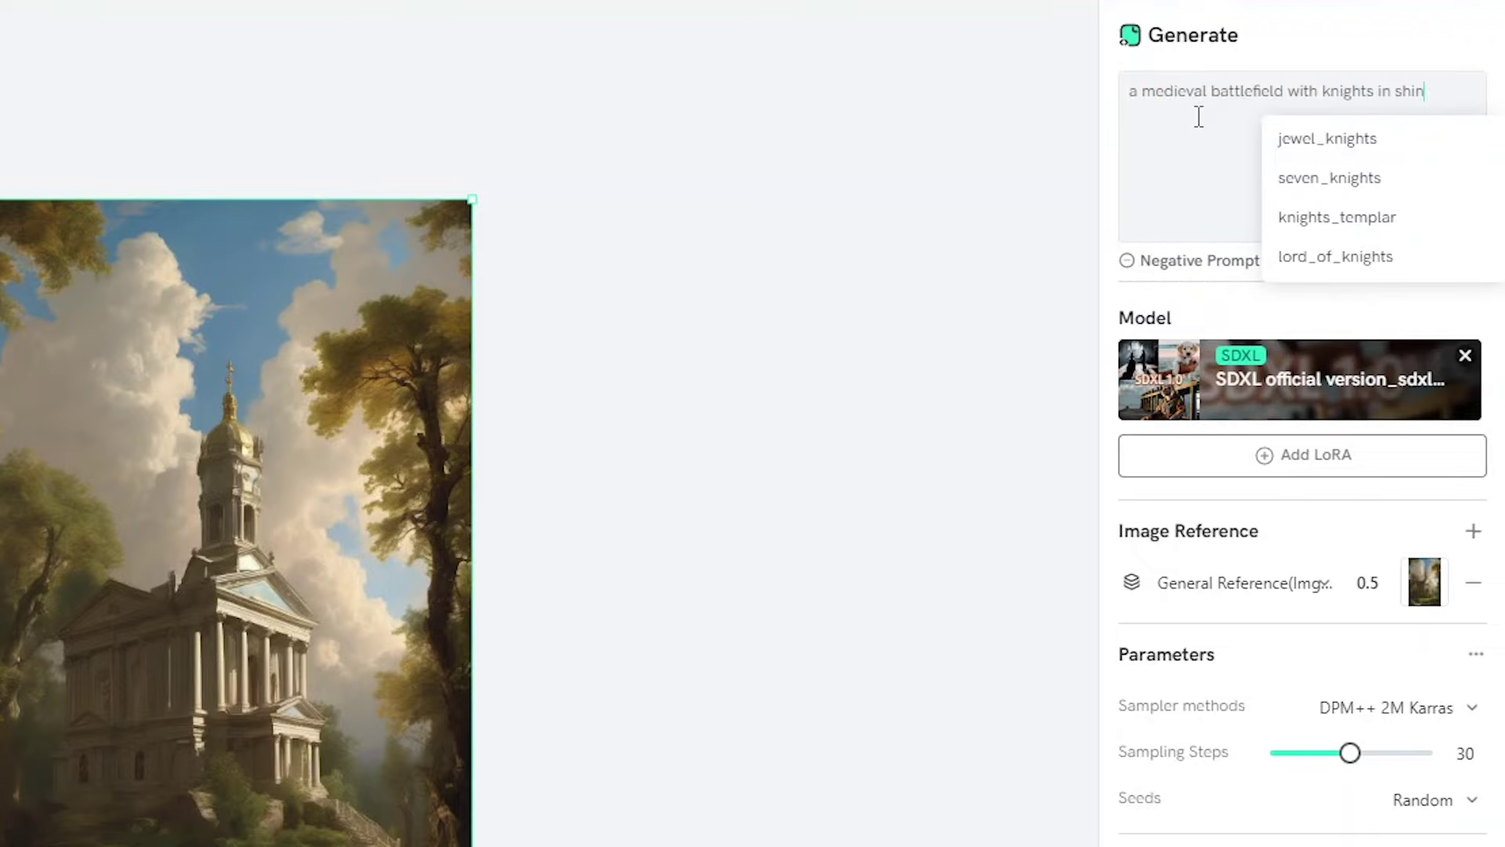
type("ky")
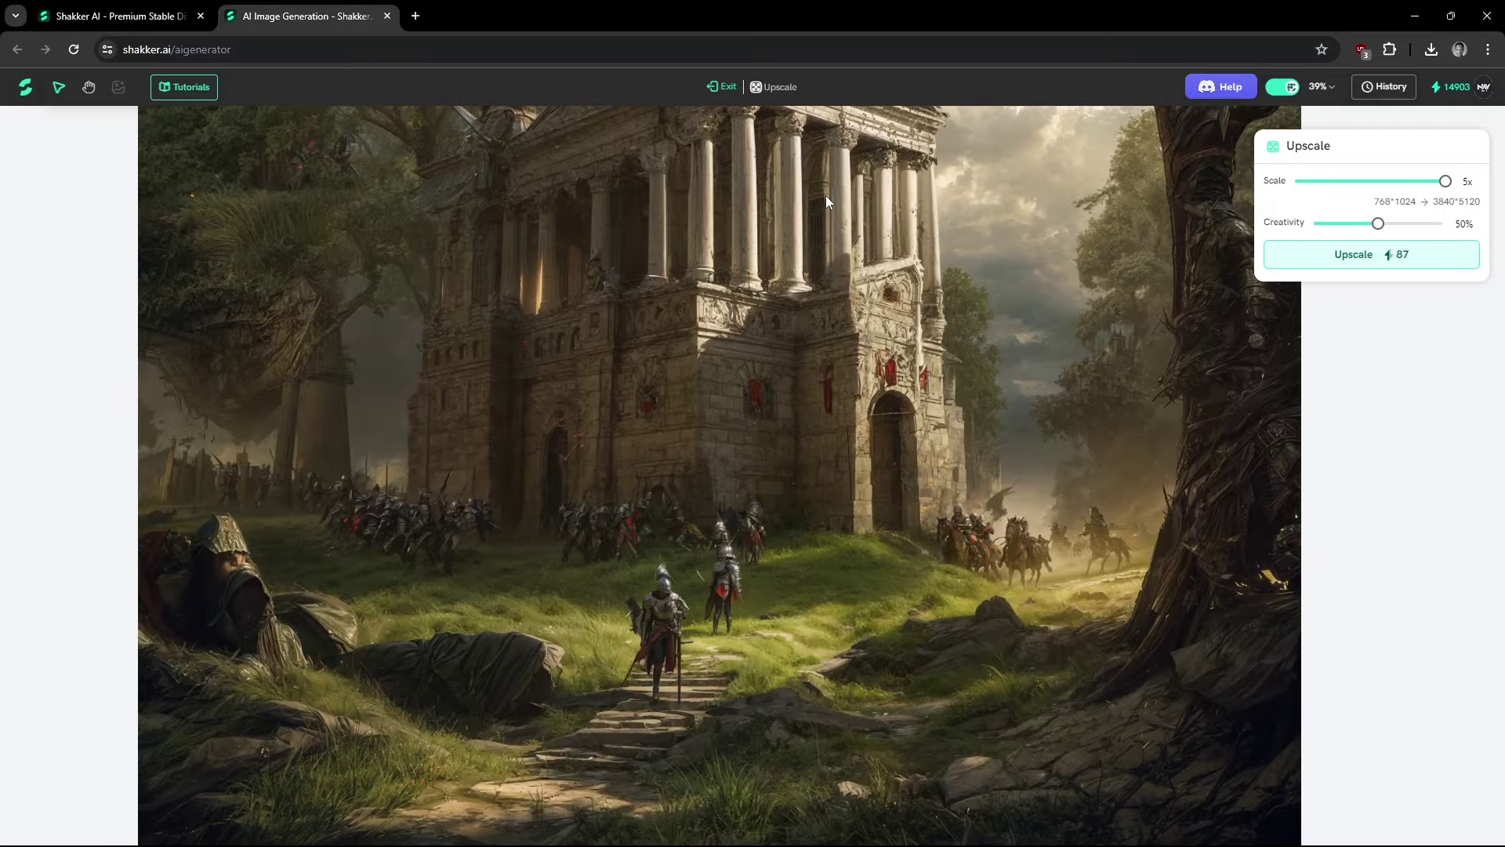
mouse_move(826, 195)
left_mouse_down()
mouse_move(821, 182)
mouse_move(817, 212)
left_mouse_up()
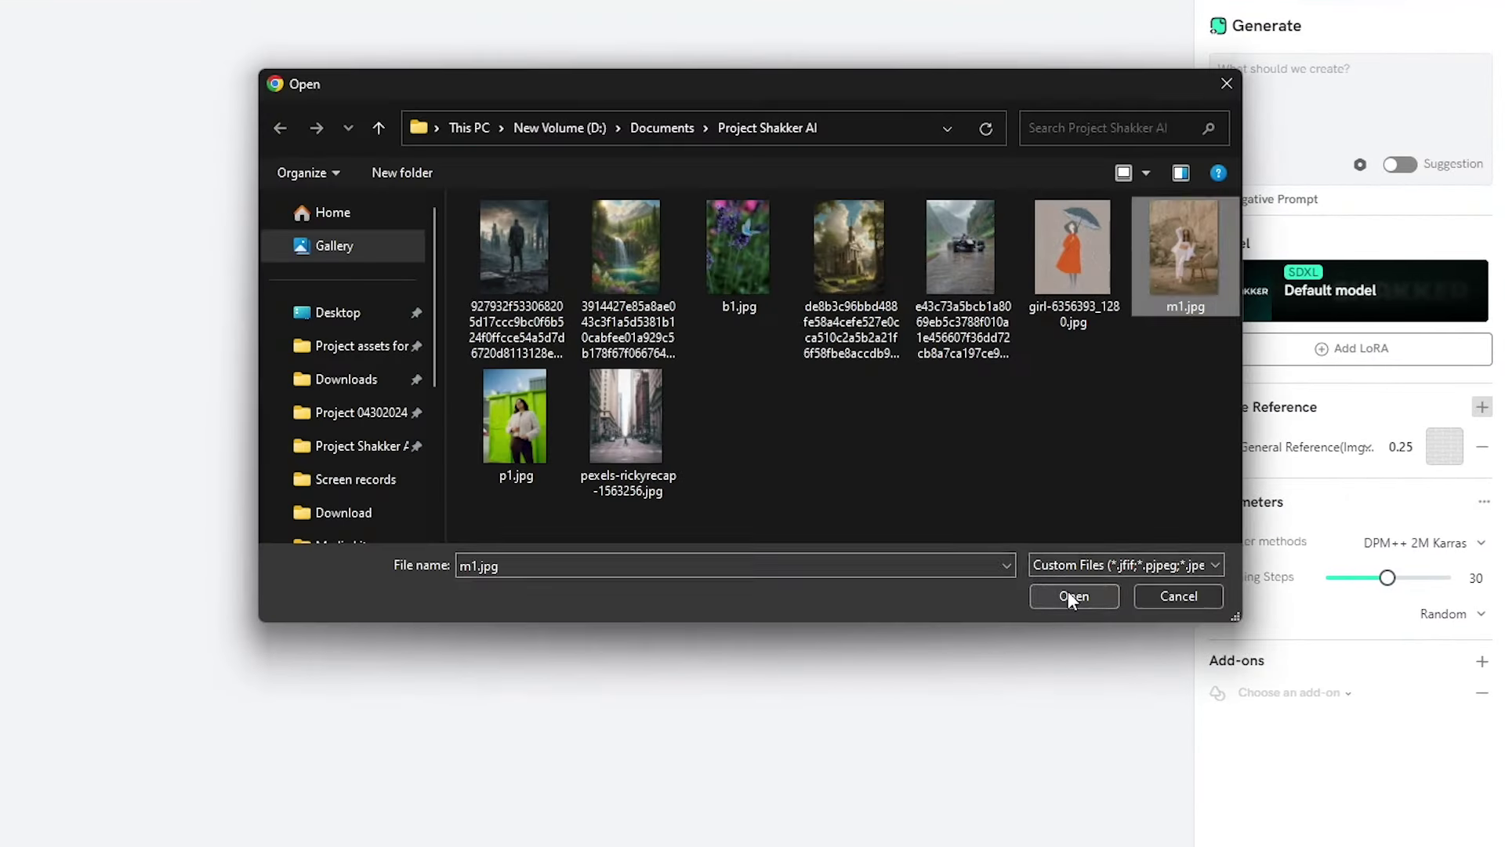
Upload m1.jpg as an image reference, adjust its similarity, and use Composition in Depth mode.
left_click(1068, 592)
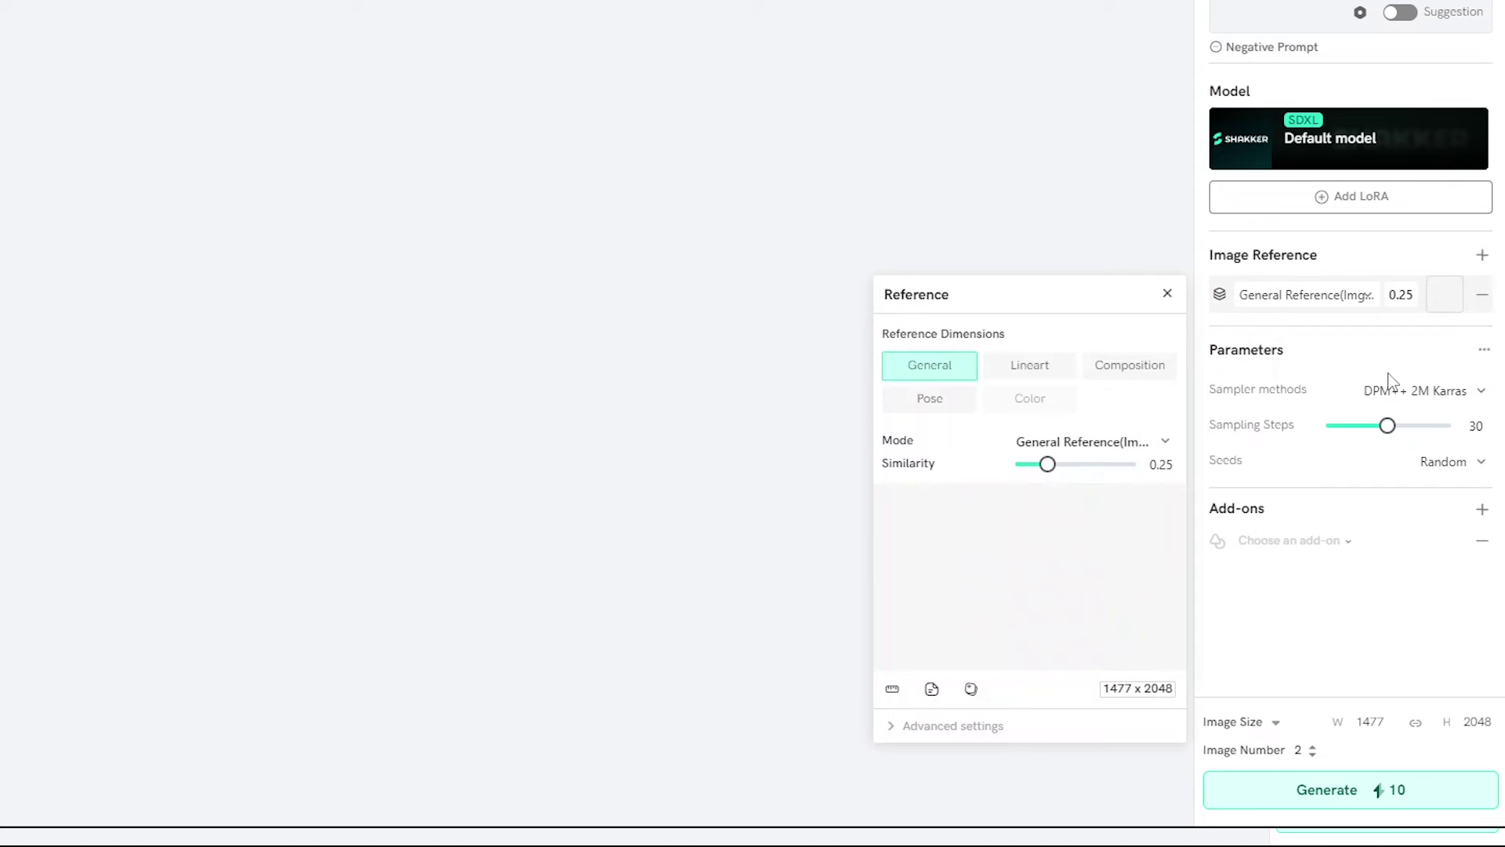
left_click(1087, 463)
left_click(1082, 444)
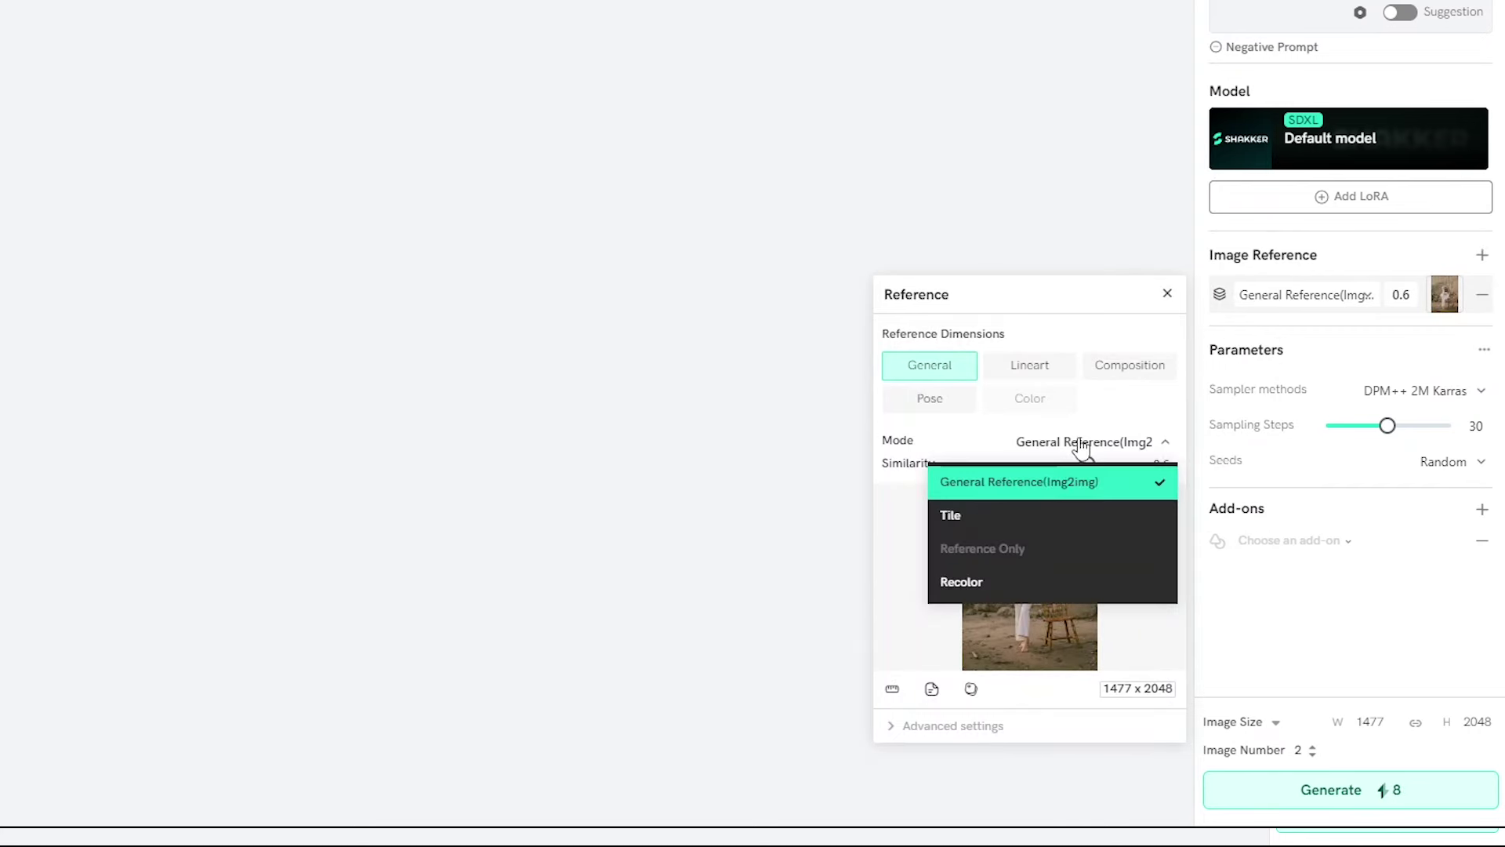
left_click(899, 543)
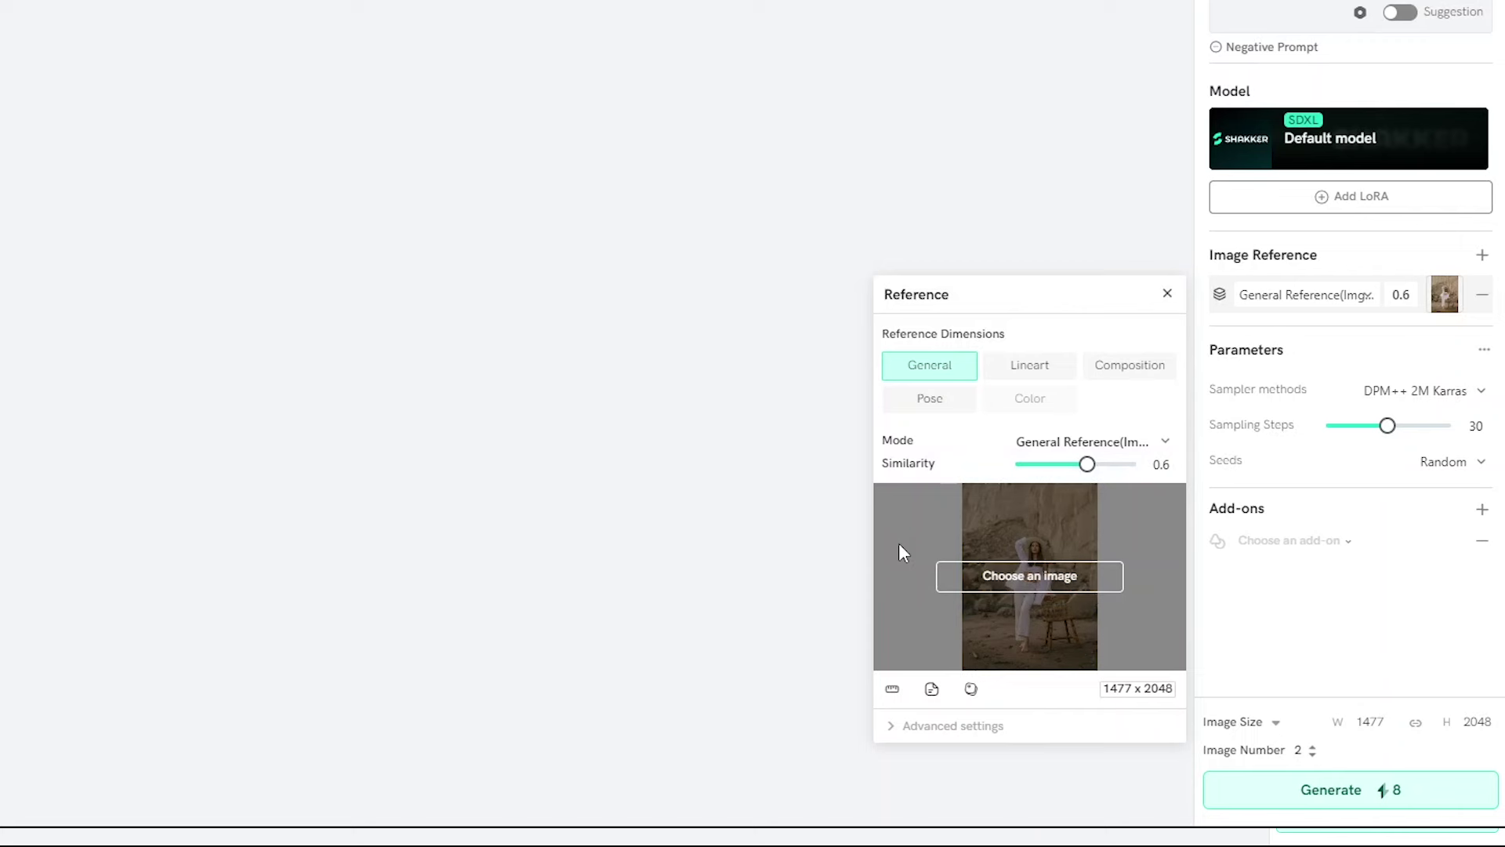
left_click(1135, 368)
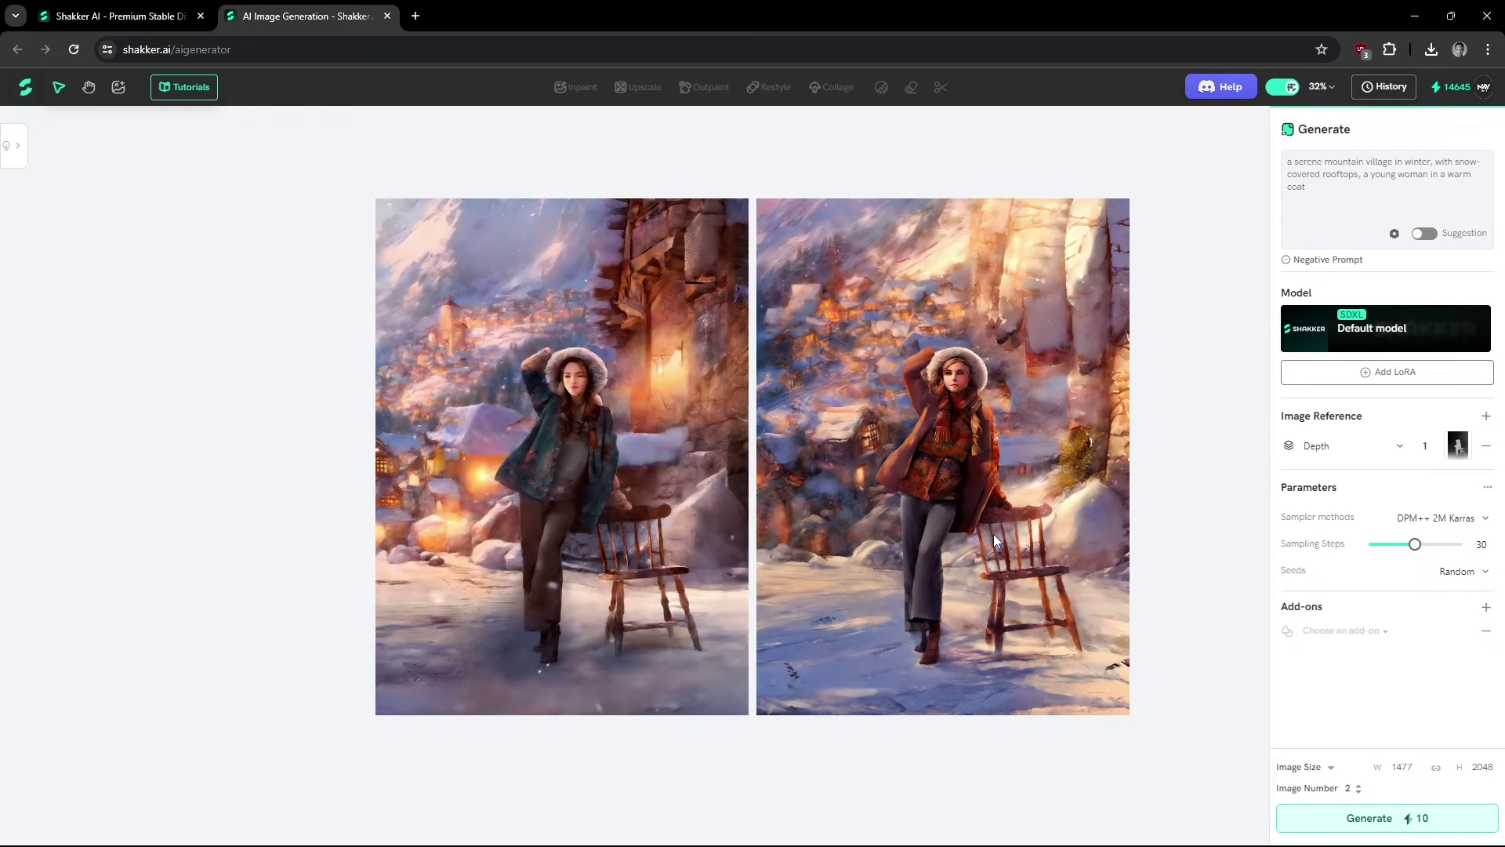
Select the left winter-village image and start upscaling it.
left_click(643, 313)
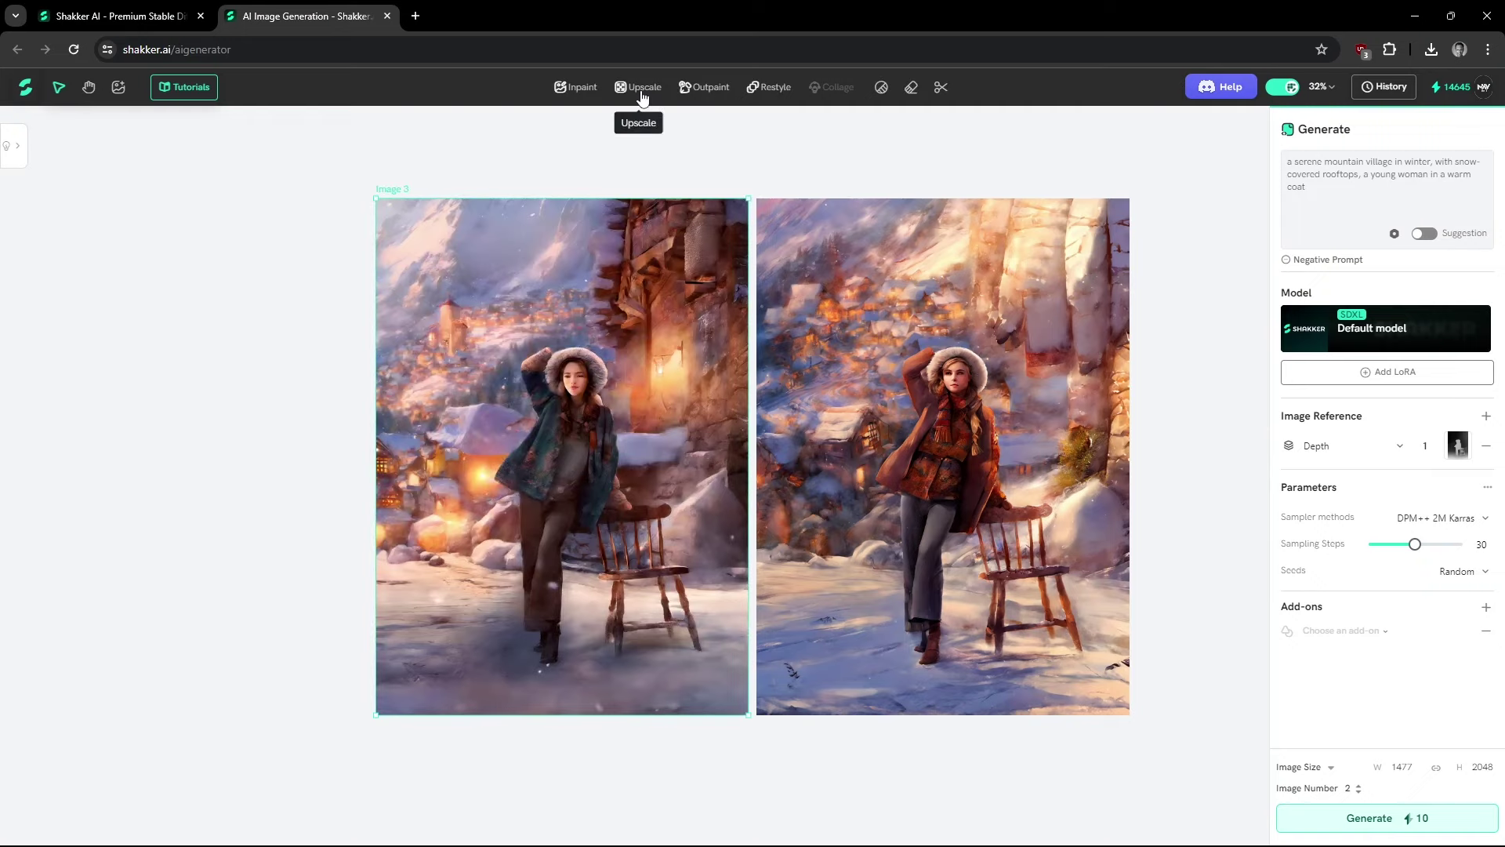
left_click(639, 88)
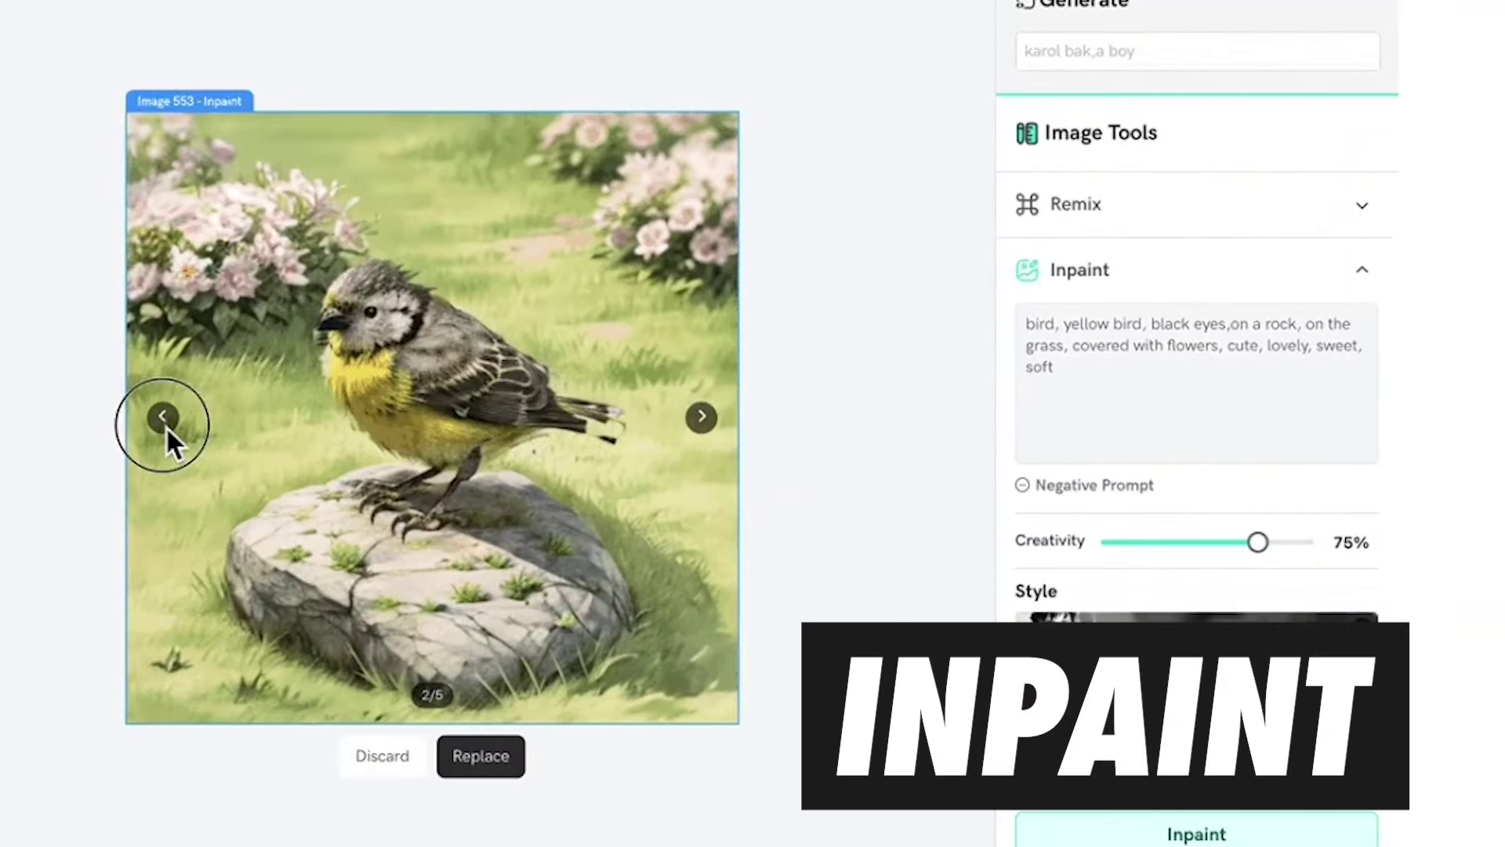
Compare the original purple bird with the next inpainted variations, then select the first knight remix result.
left_click(165, 421)
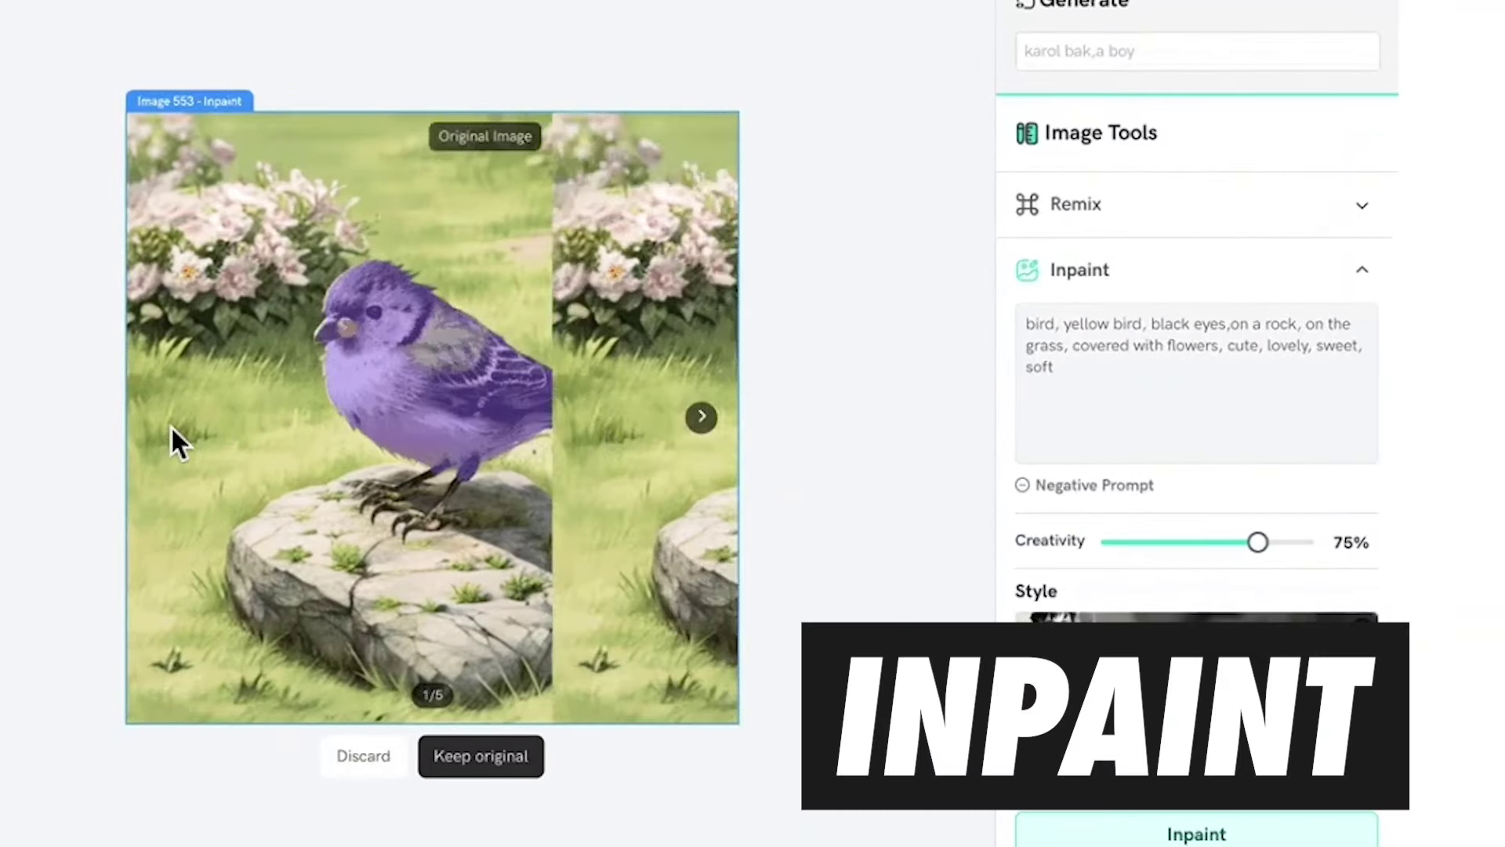
left_click(715, 423)
left_click(715, 424)
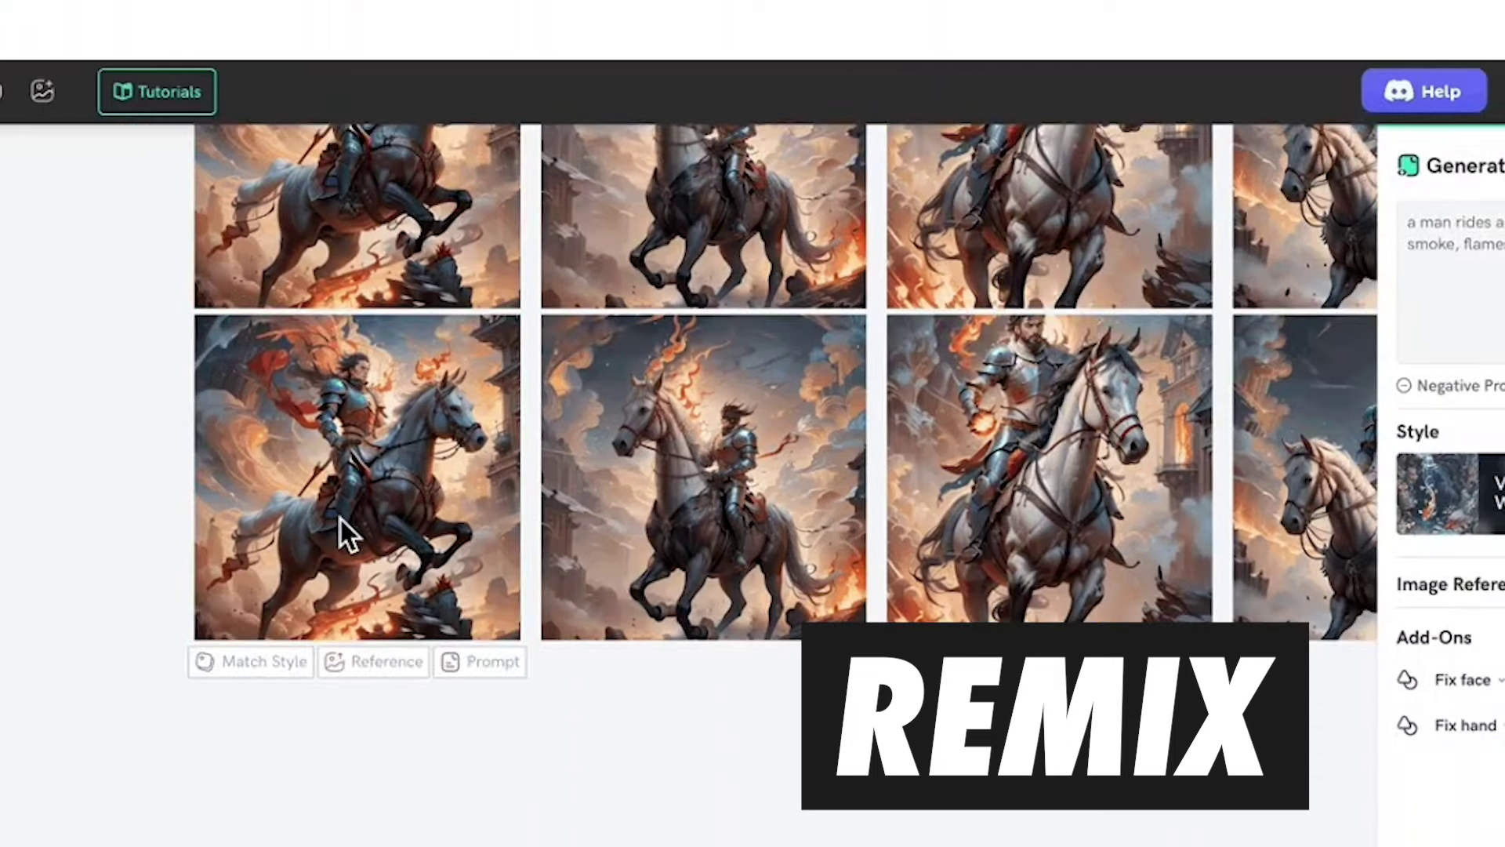
left_click(339, 516)
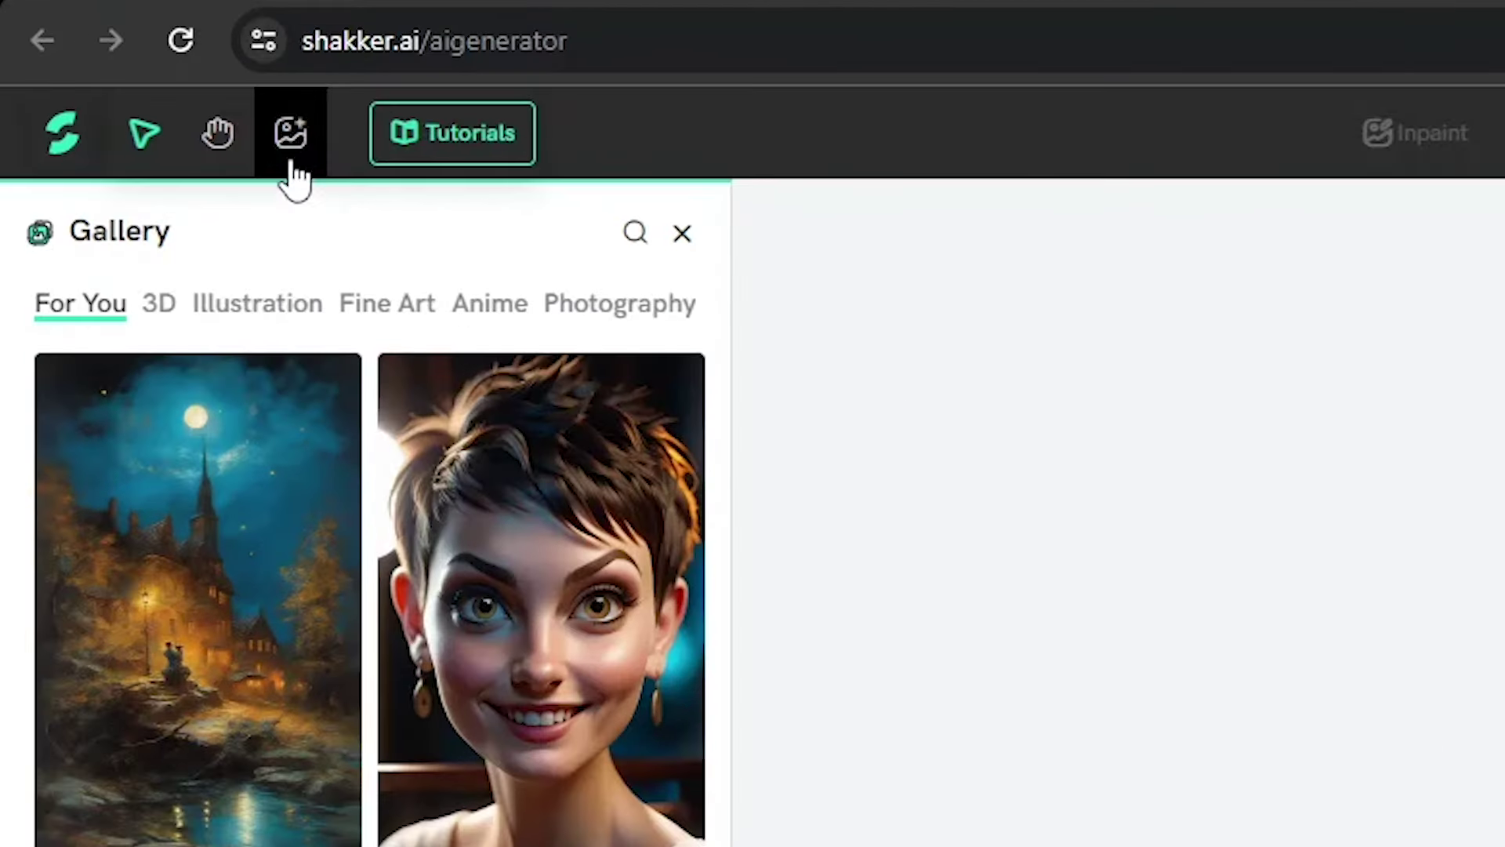
Upload the photo of the woman by the green container and remove its background.
left_click(216, 133)
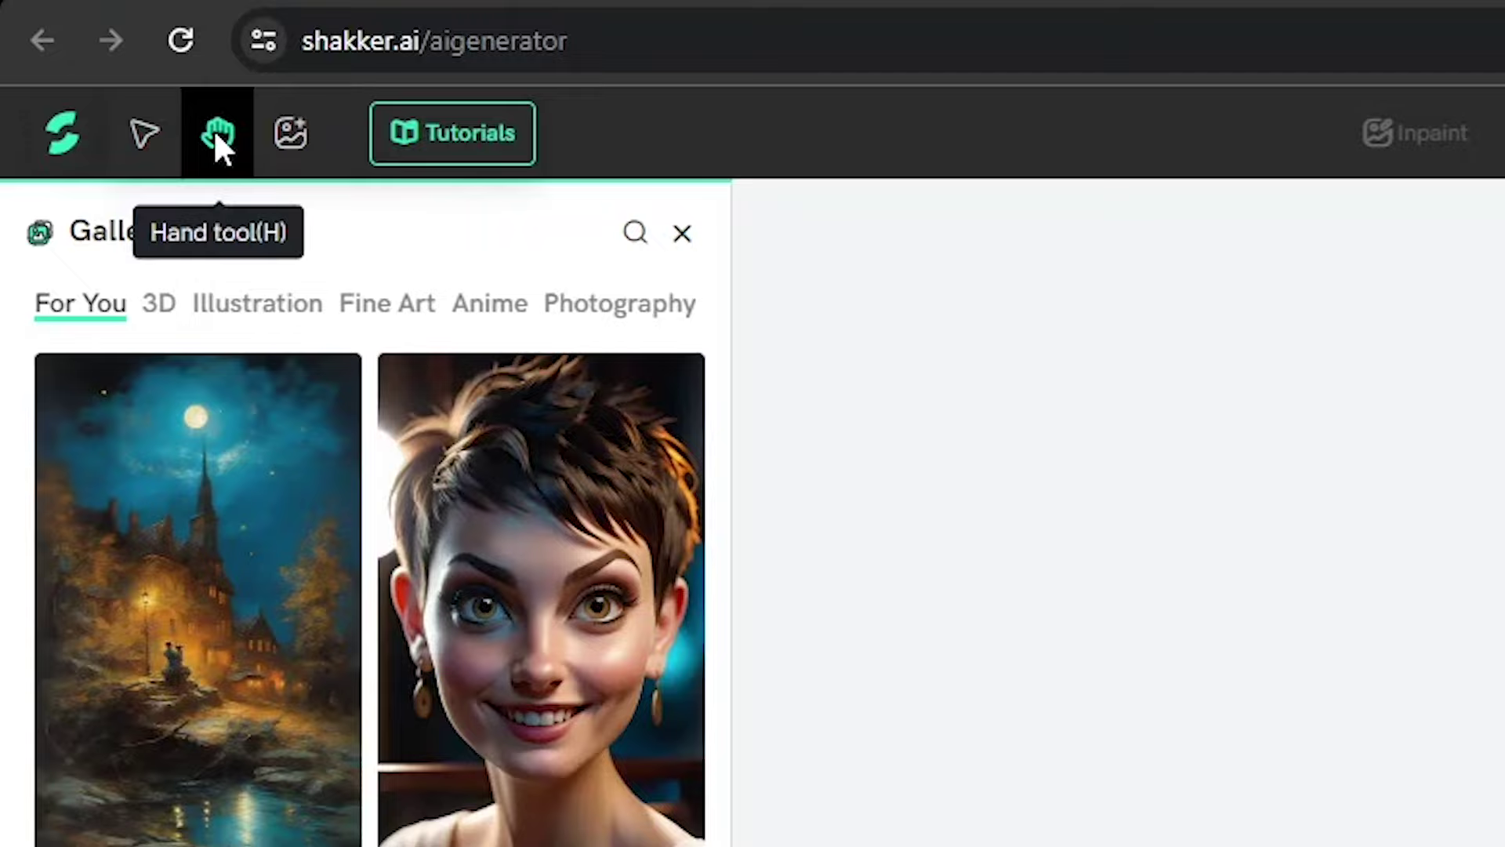
left_click(291, 153)
double_click(1277, 471)
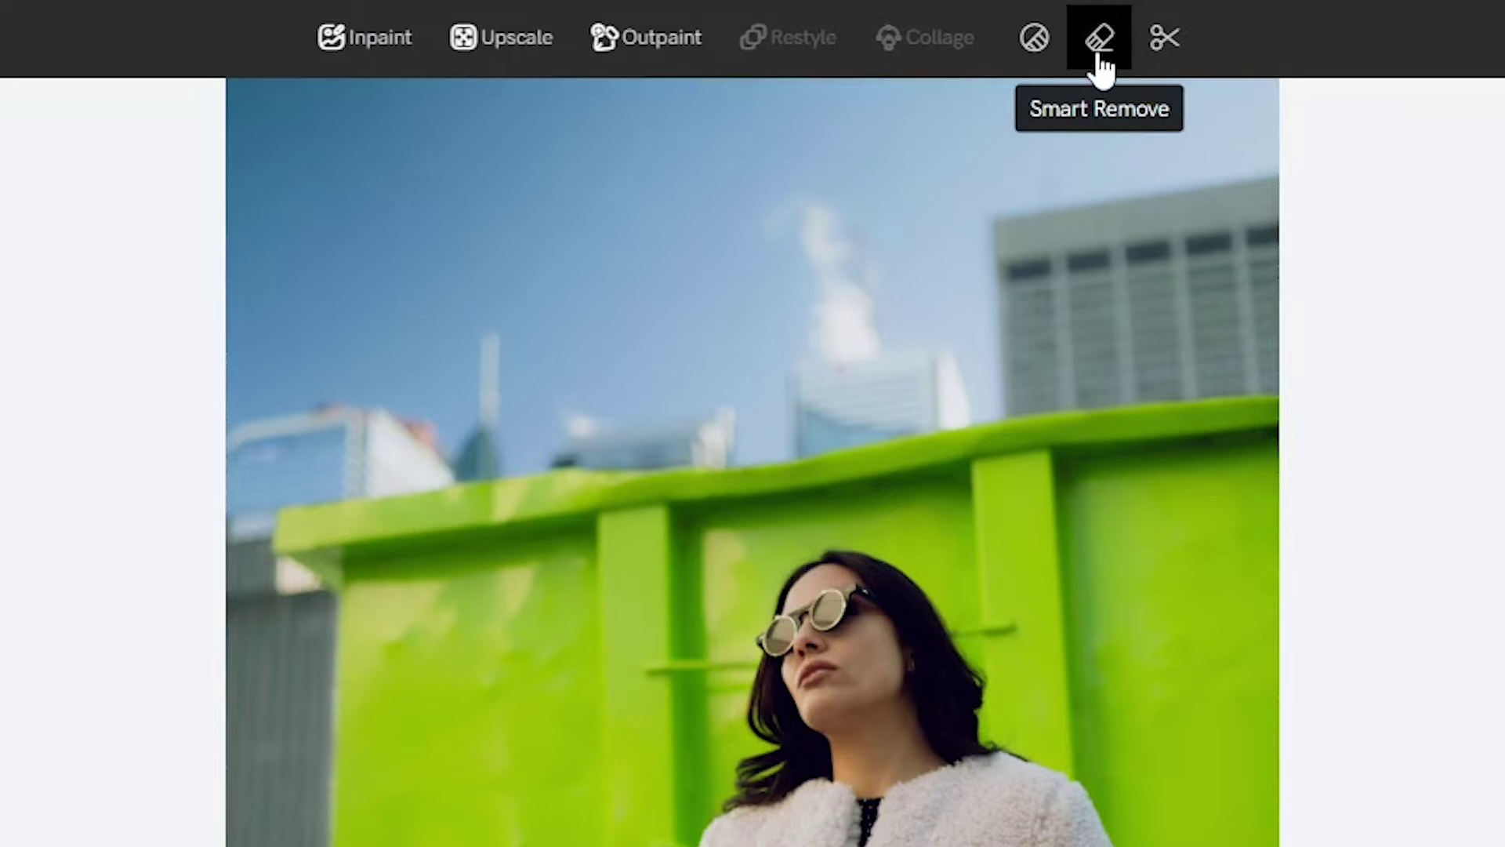
left_click(1034, 41)
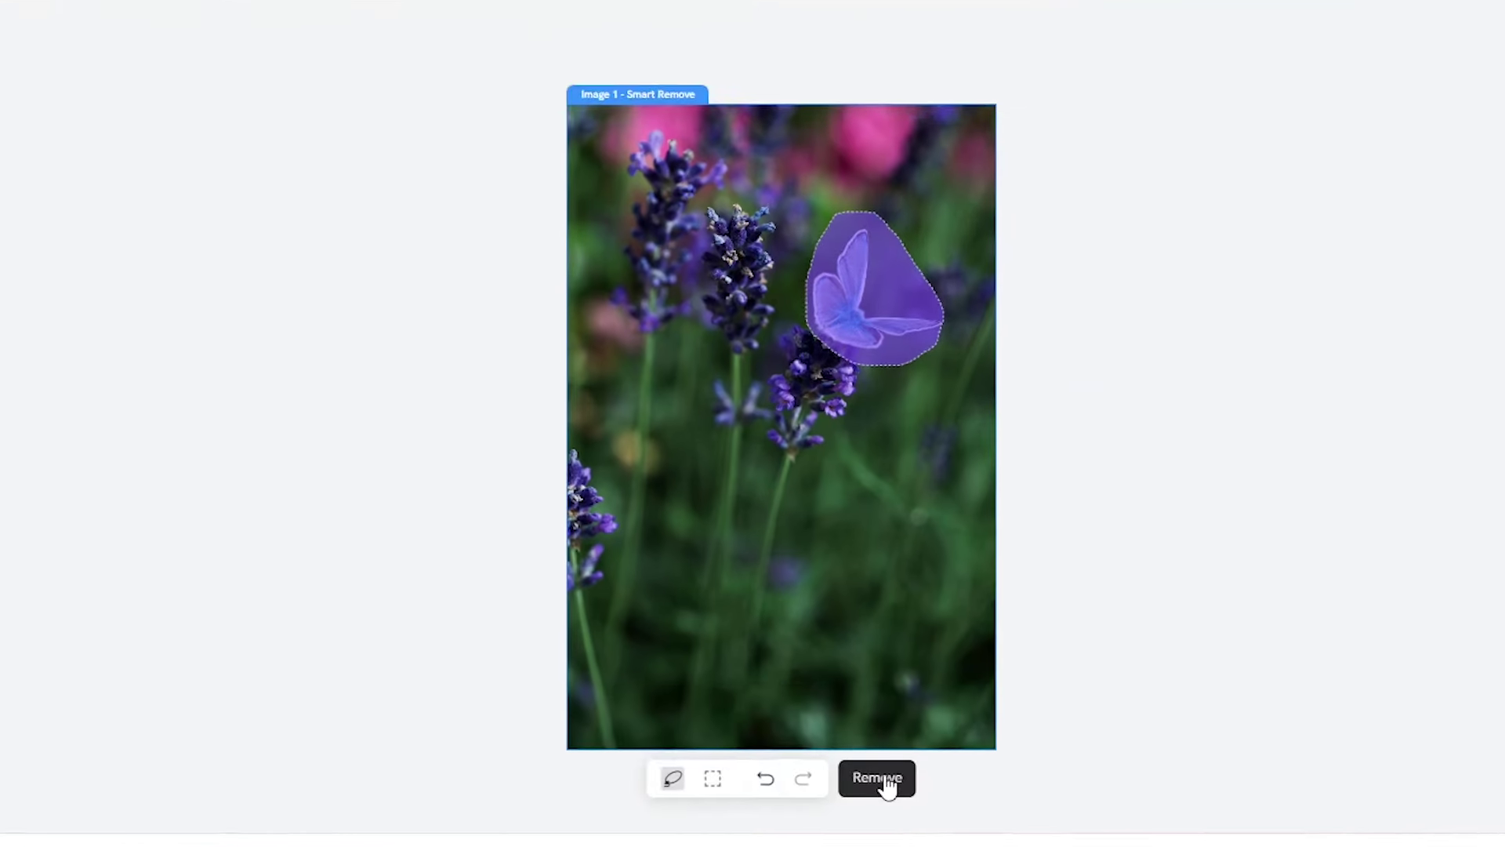
Remove the brushed butterfly, then remove a rectangular area marked near the photo's top edge.
left_click(842, 691)
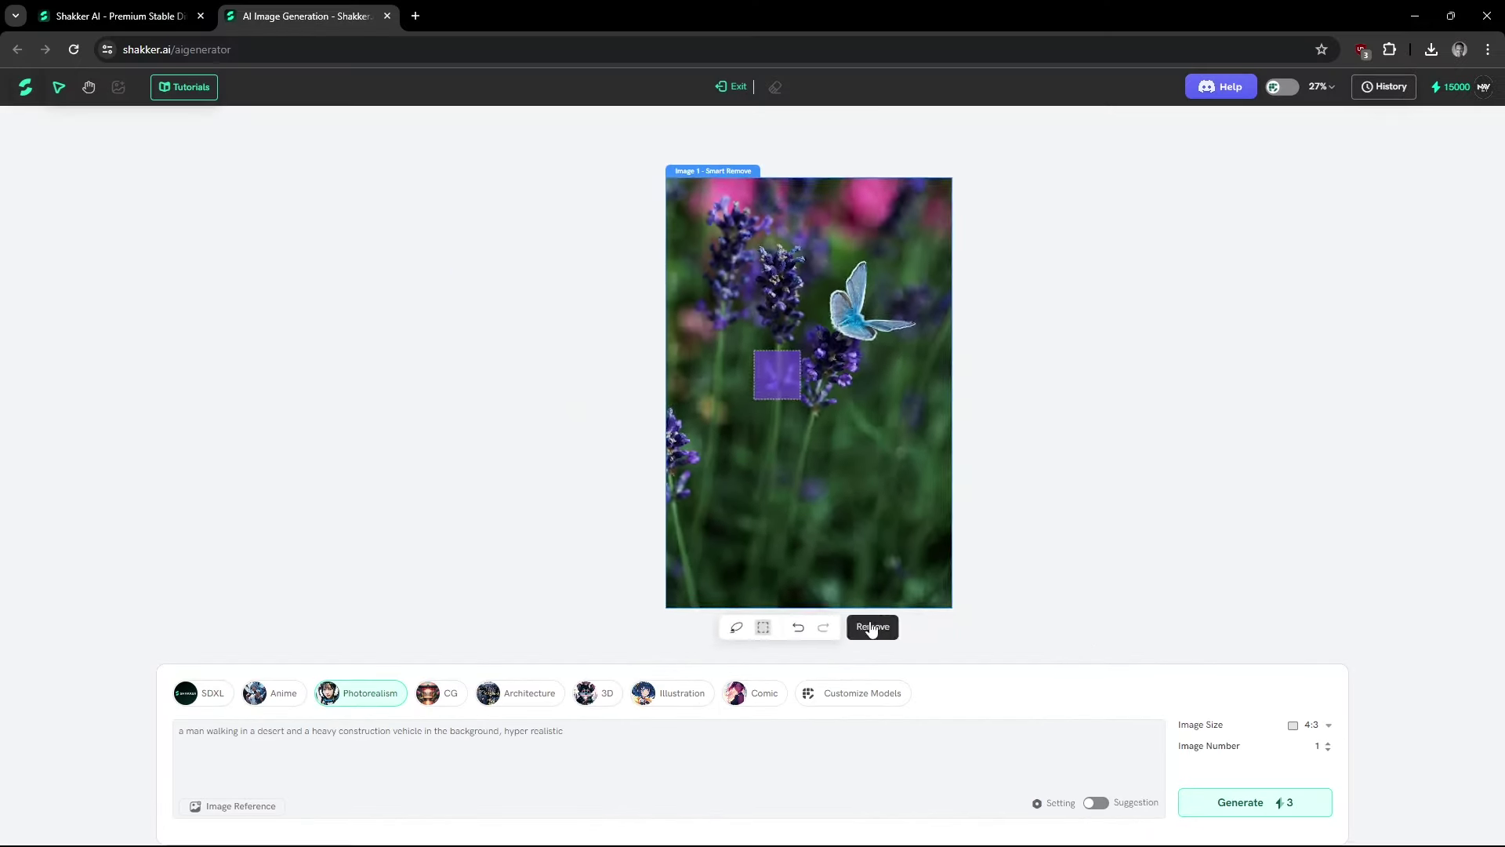
left_click(882, 479)
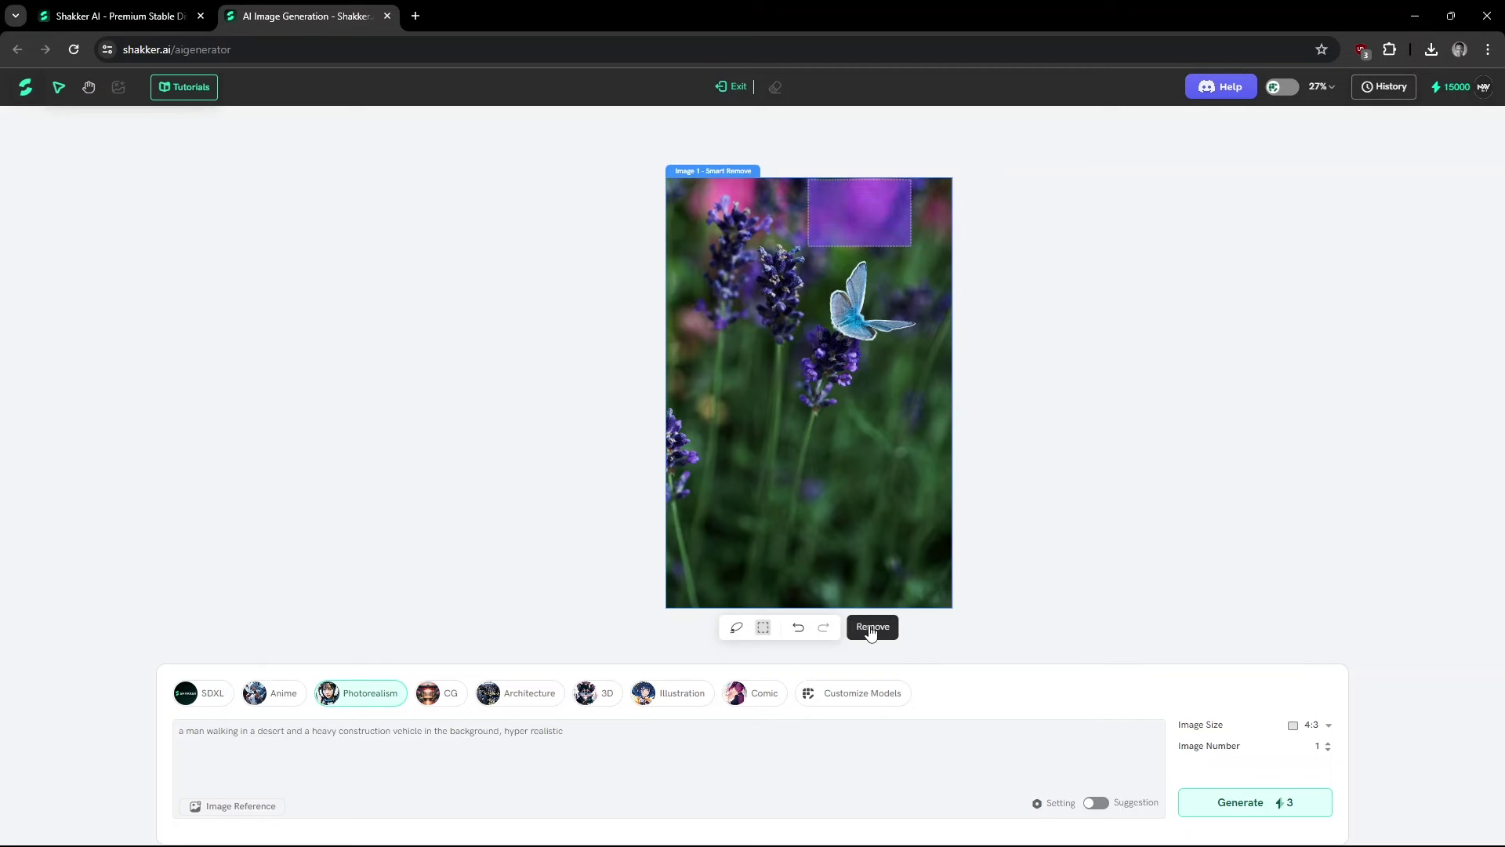
left_click(871, 628)
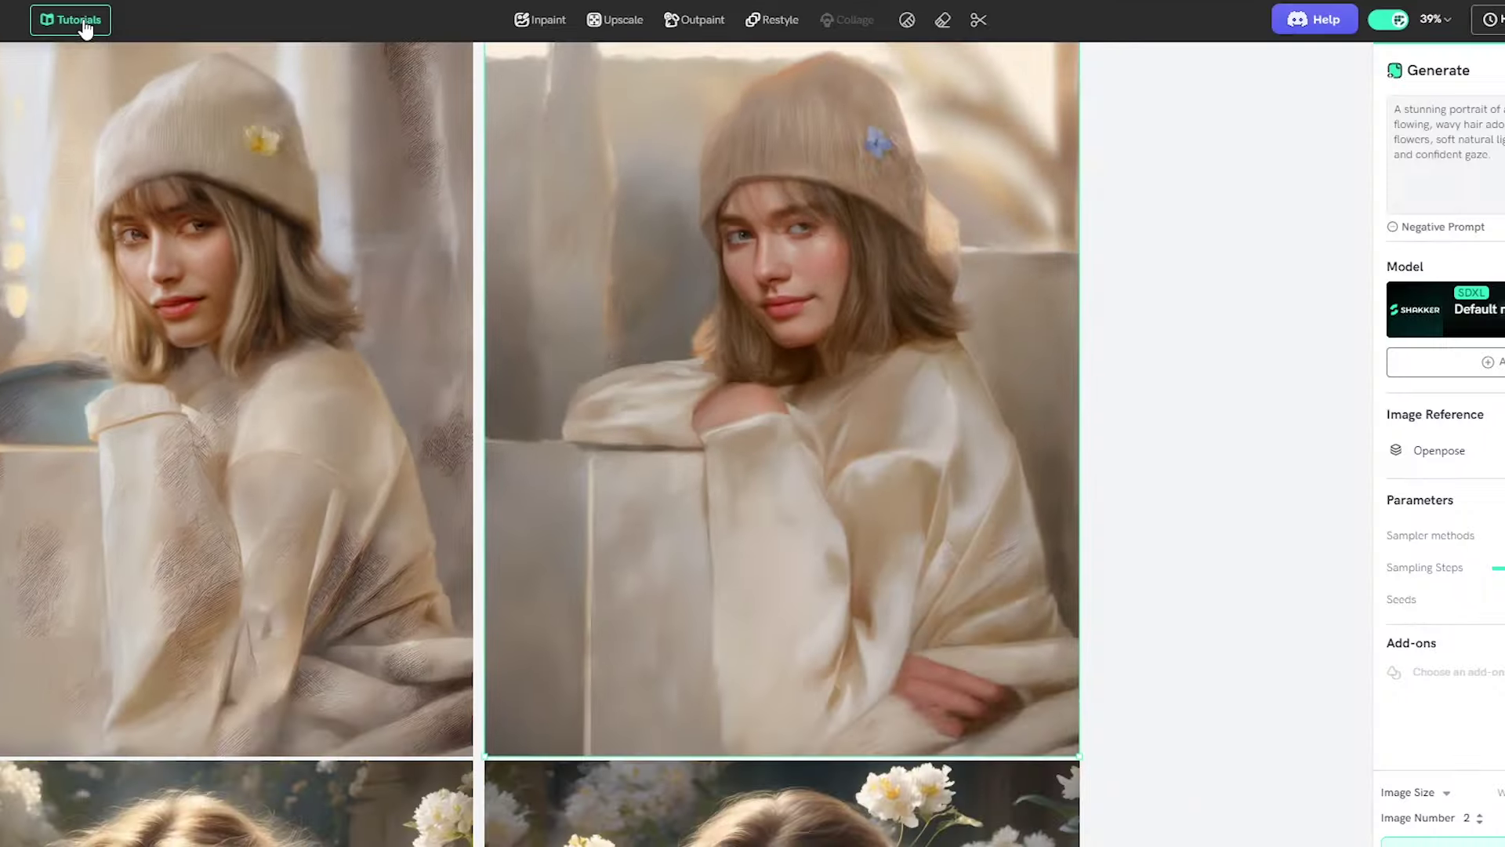
Open Shakker's Documentation page from Tutorials.
left_click(86, 29)
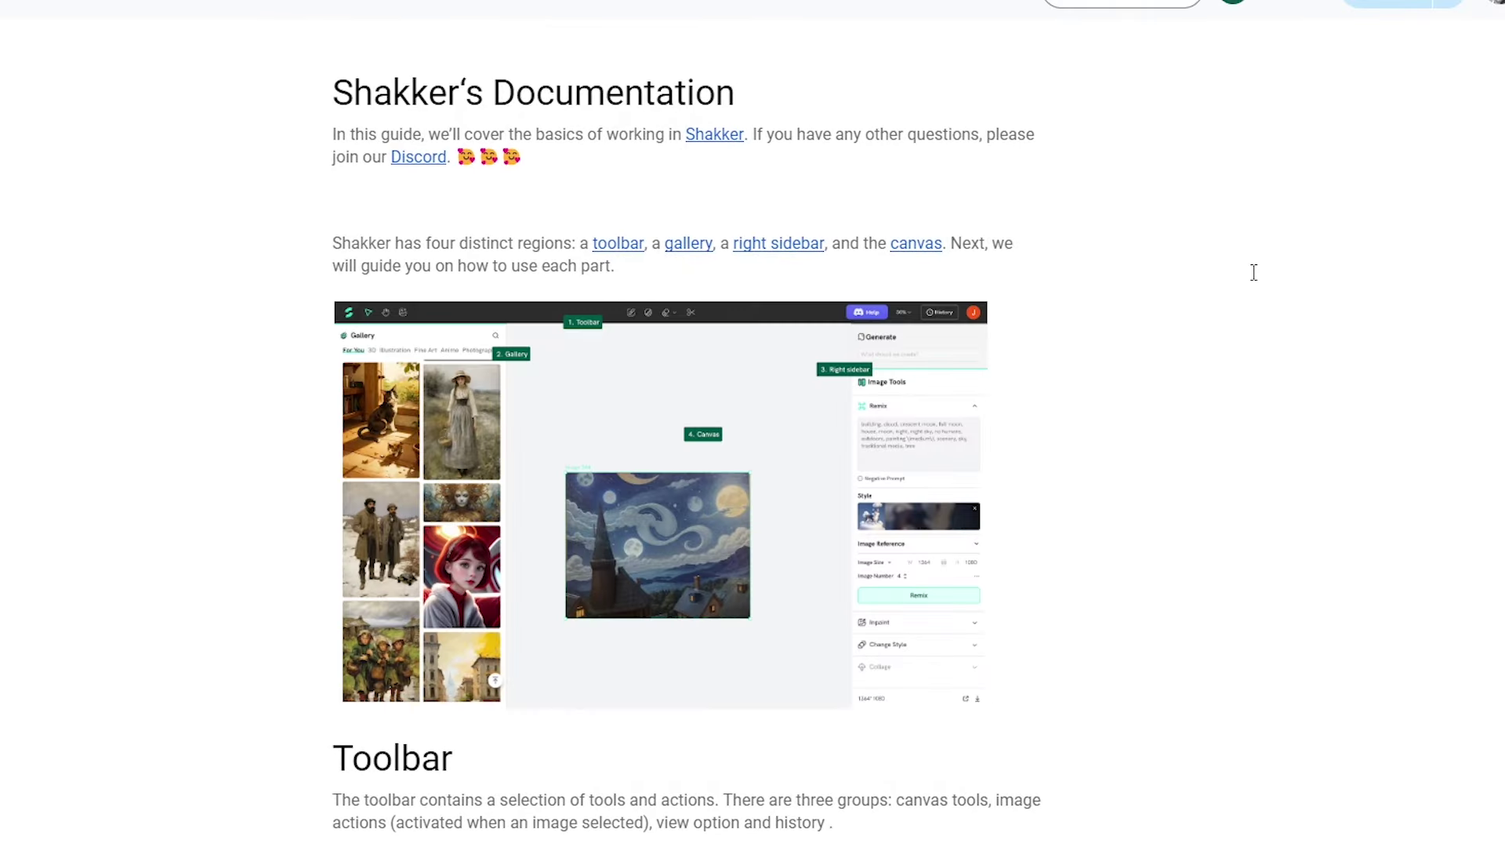